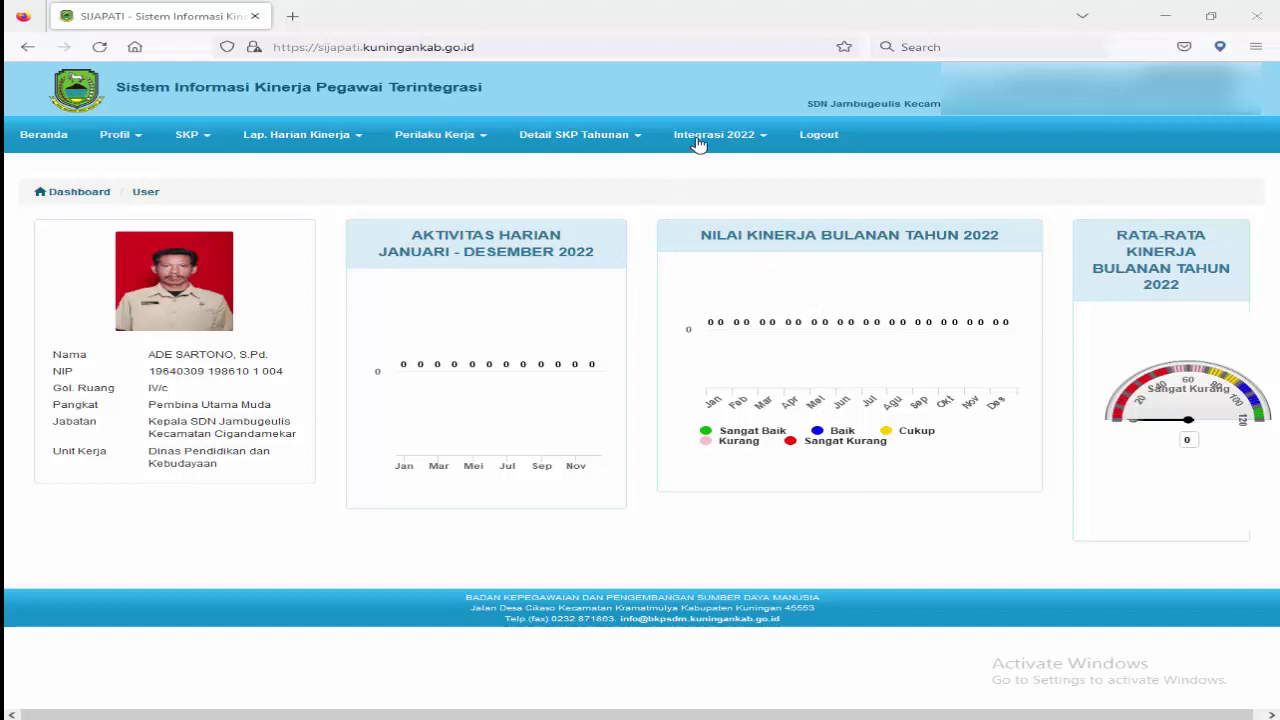
Open the Realisasi Hasil Kerja page of the second subordinate in the Integrasi 2022 SKP Bawahan list and look through its indicators.
{"action": "left_click", "coordinate": [698, 145]}
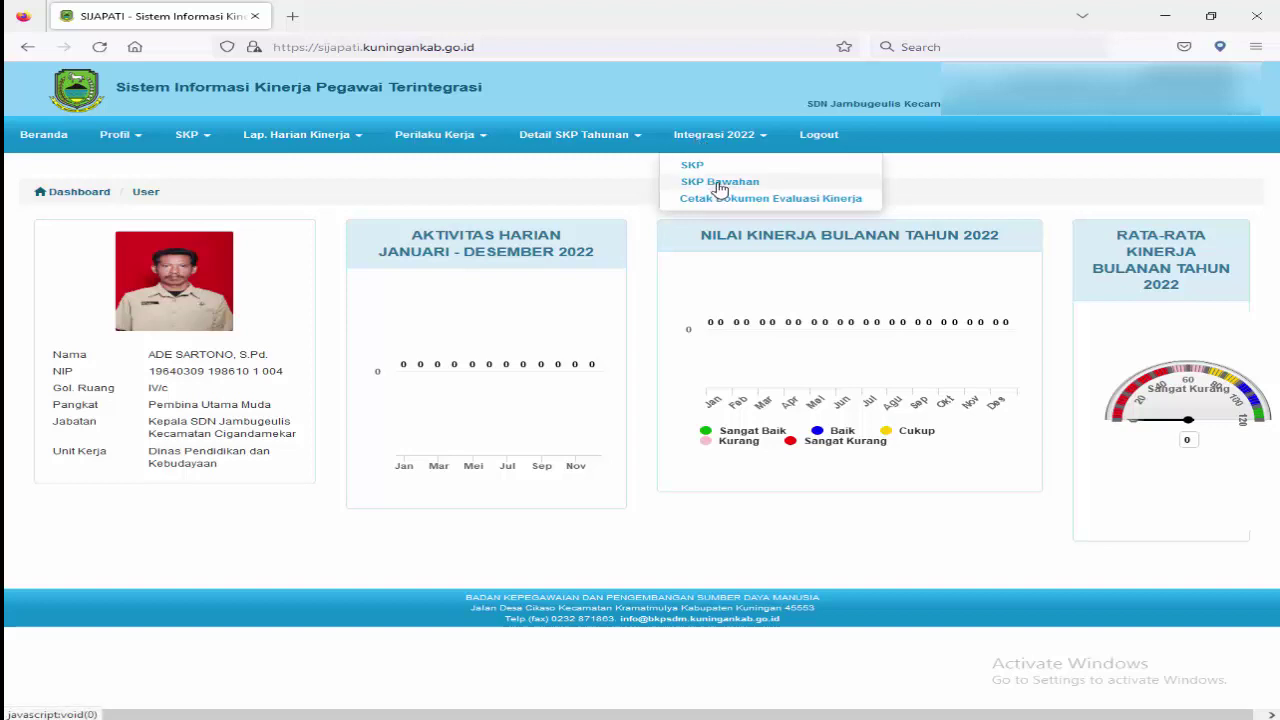
{"action": "left_click", "coordinate": [719, 188]}
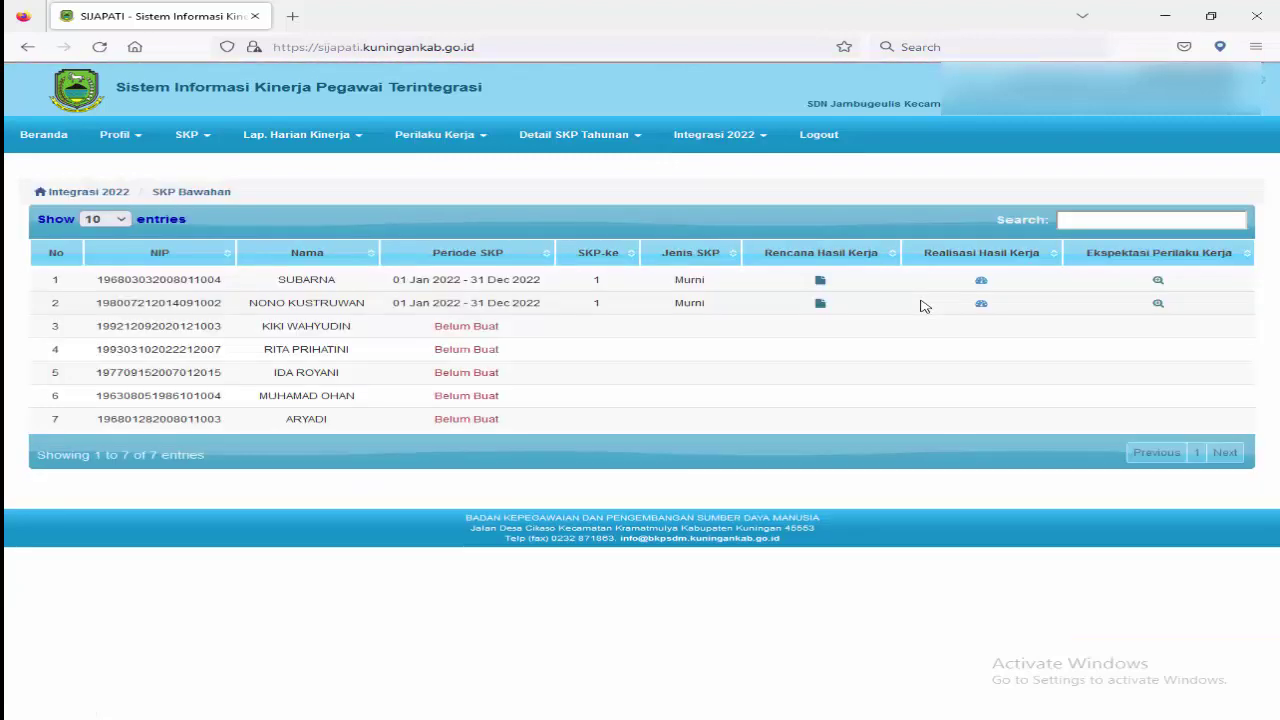
{"action": "left_click", "coordinate": [981, 304]}
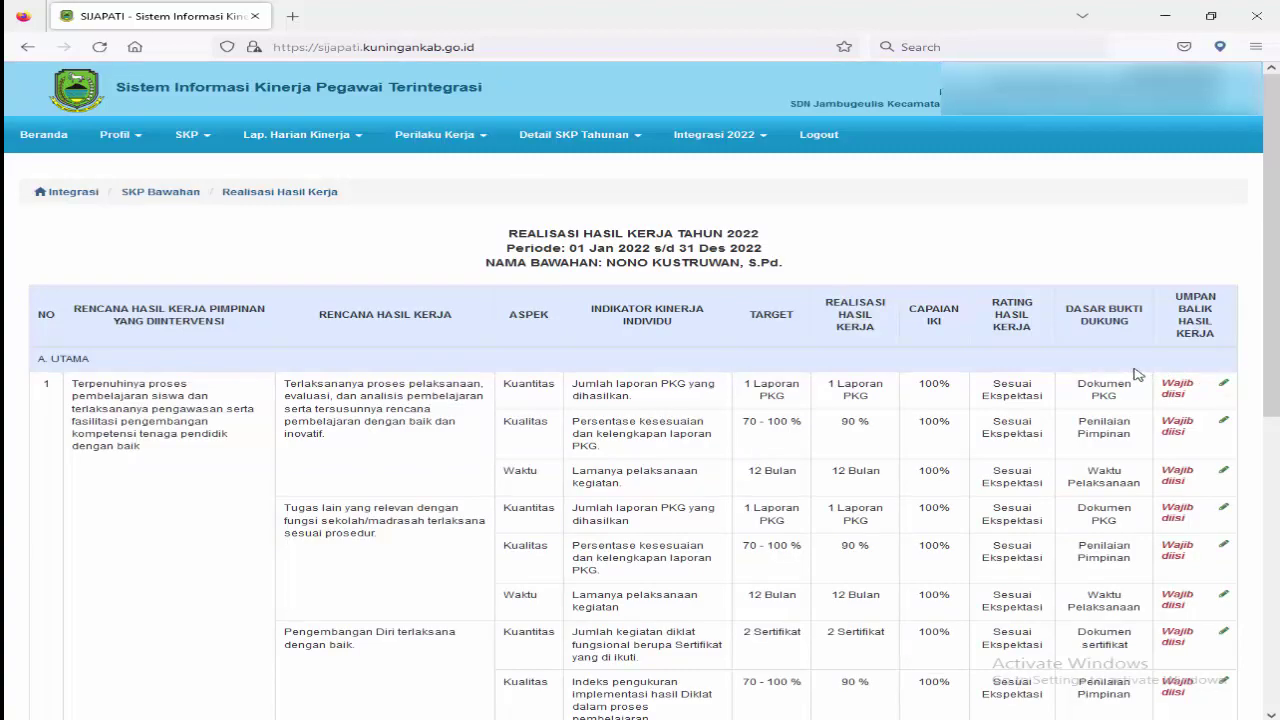
{"action": "scroll", "coordinate": [1137, 374], "scroll_direction": "down", "scroll_amount": 5}
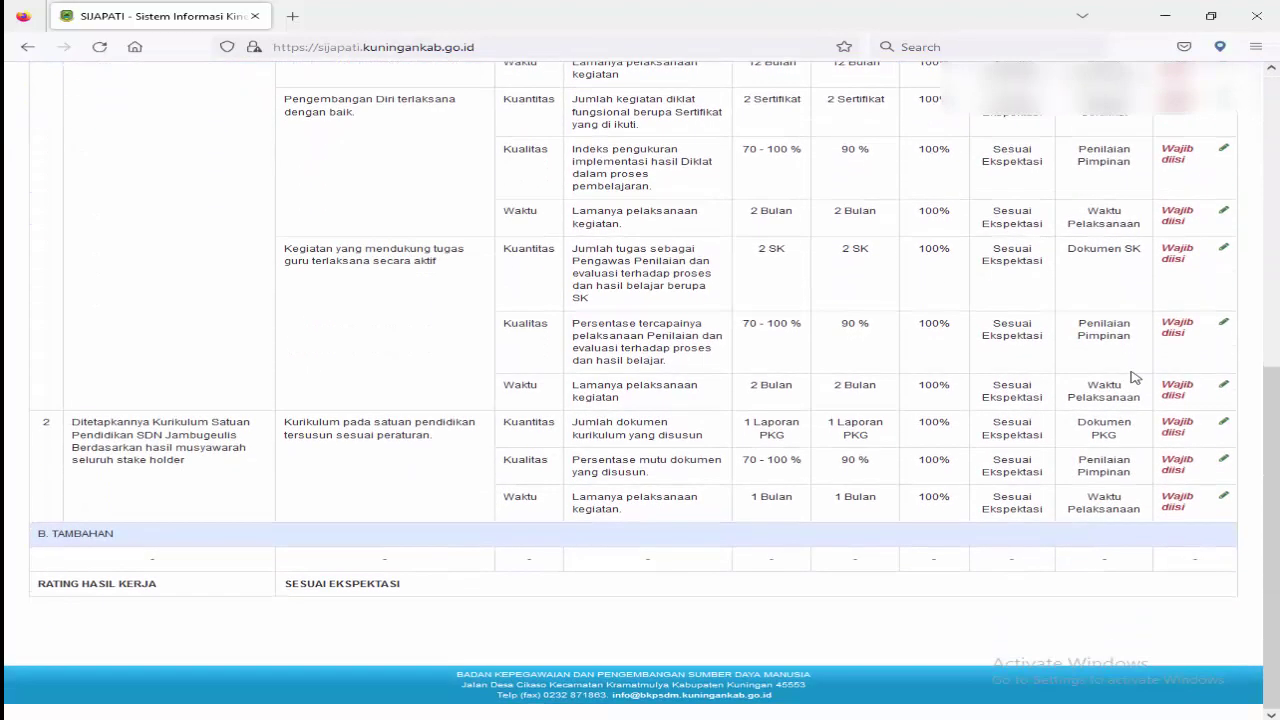
{"action": "scroll", "coordinate": [1135, 376], "scroll_direction": "up", "scroll_amount": 5}
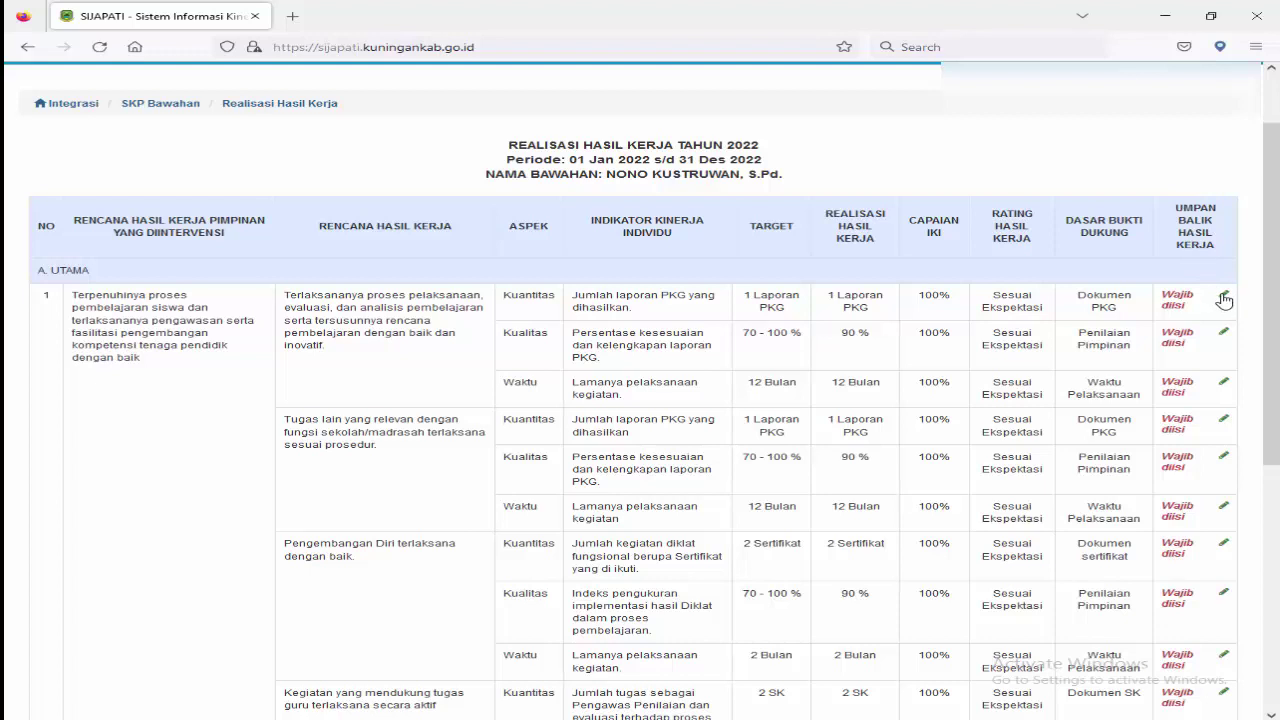
Save the feedback "Baik" with a thumbs-up sticker for the Kuantitas indicator of the first work plan, on the learning process.
{"action": "left_click", "coordinate": [1224, 298]}
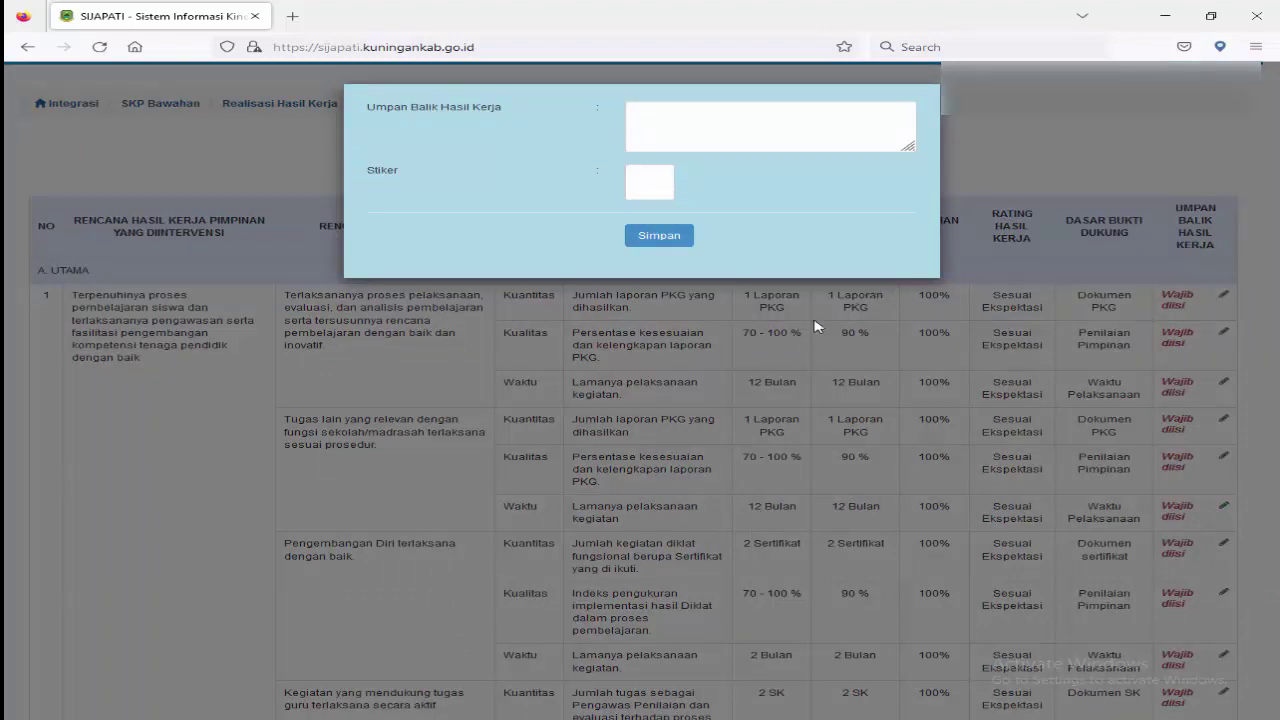
{"action": "left_click", "coordinate": [701, 115]}
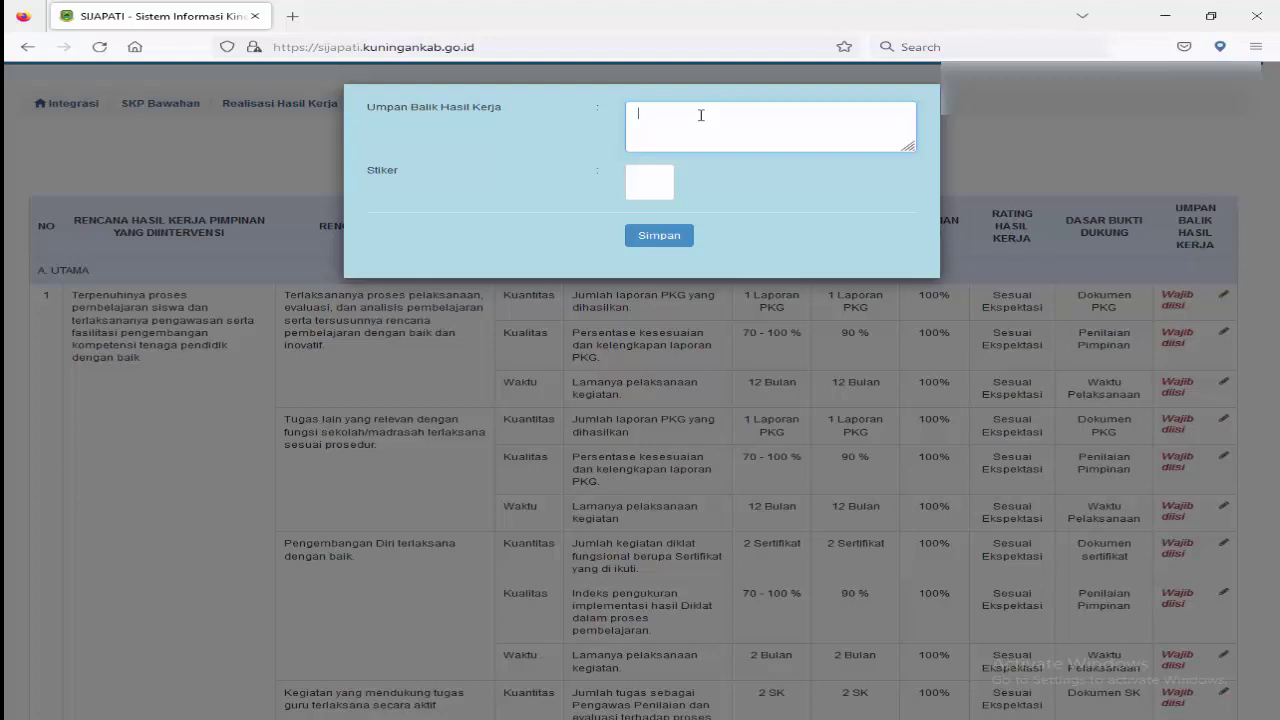
{"action": "type", "text": "Baik"}
{"action": "left_click", "coordinate": [646, 180]}
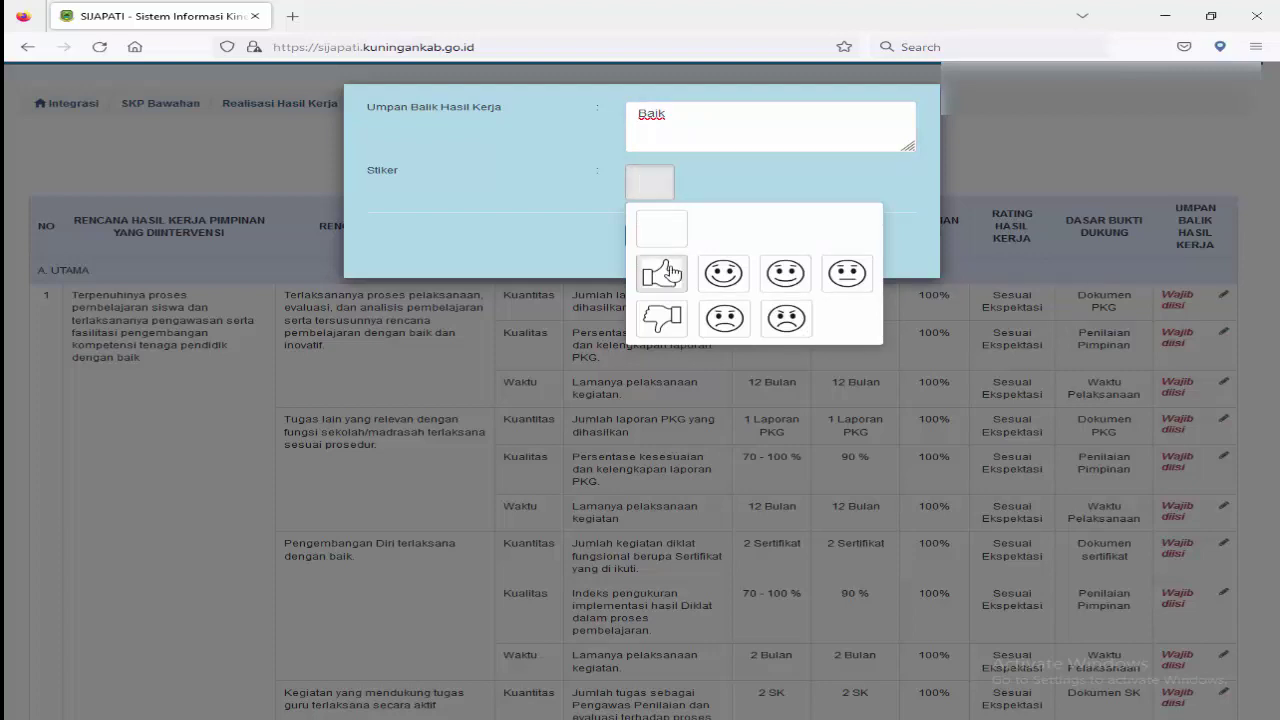
{"action": "left_click", "coordinate": [669, 272]}
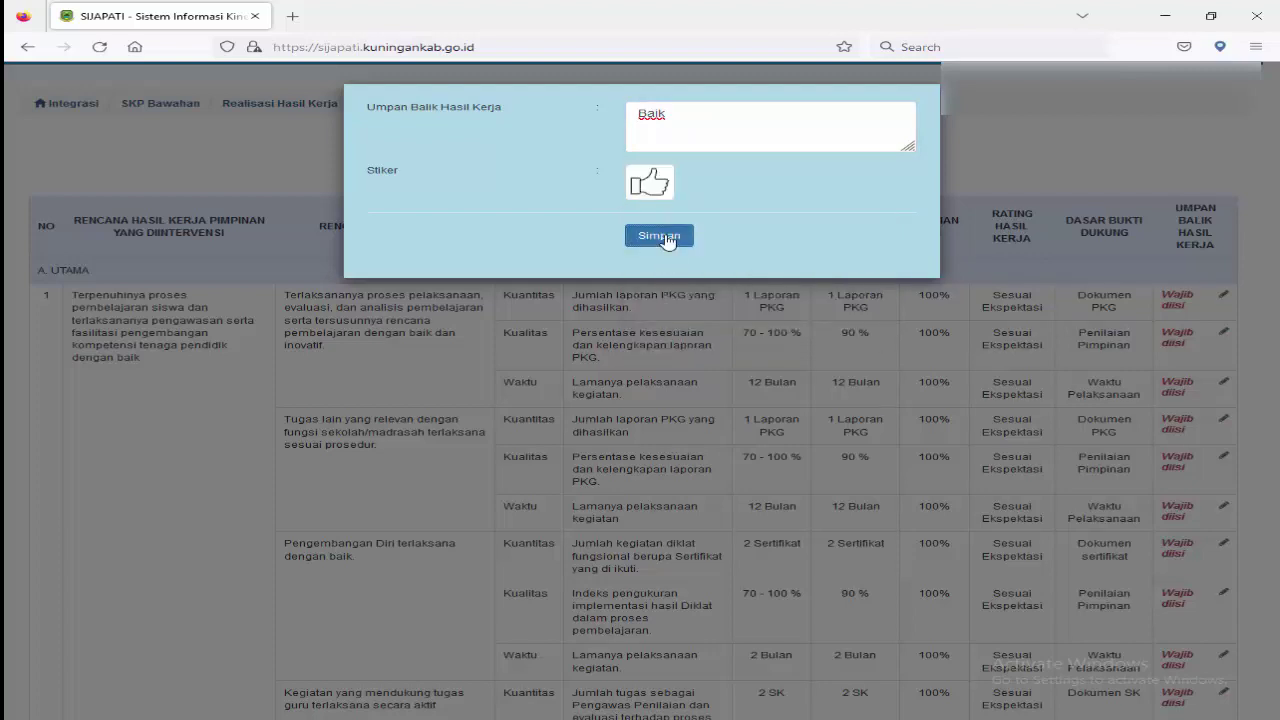
{"action": "left_click", "coordinate": [667, 238]}
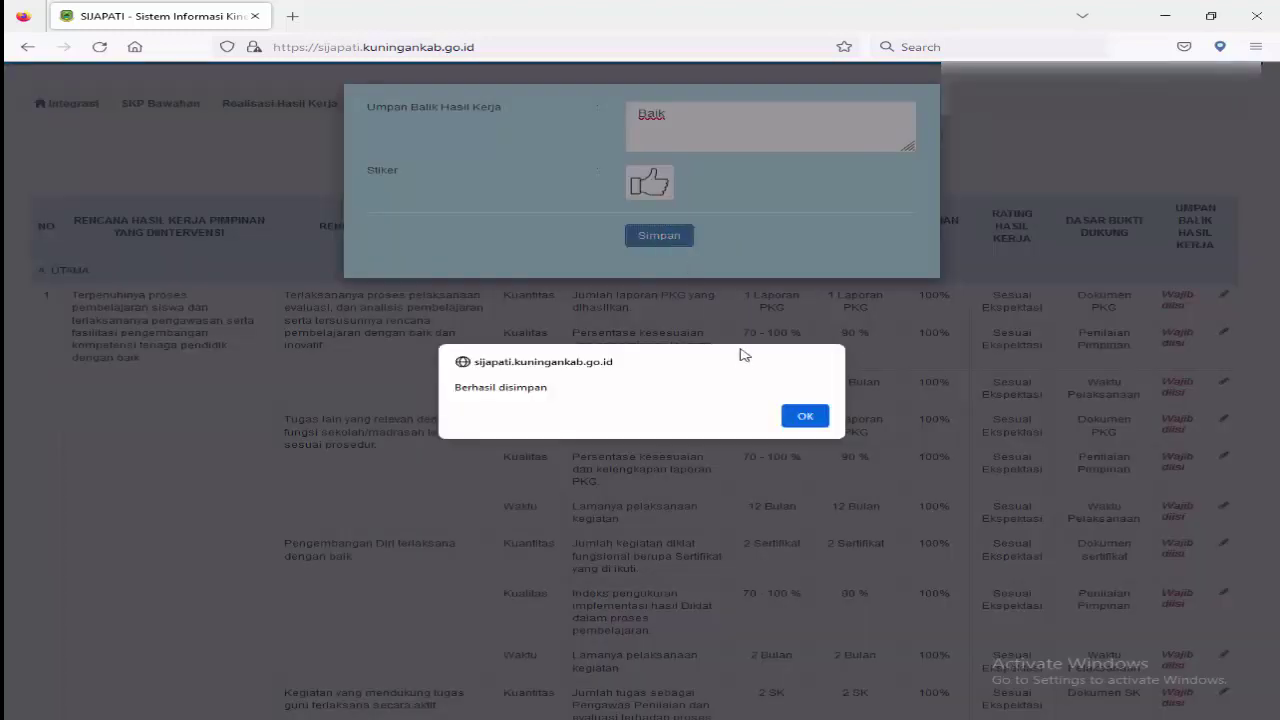
{"action": "left_click", "coordinate": [806, 420]}
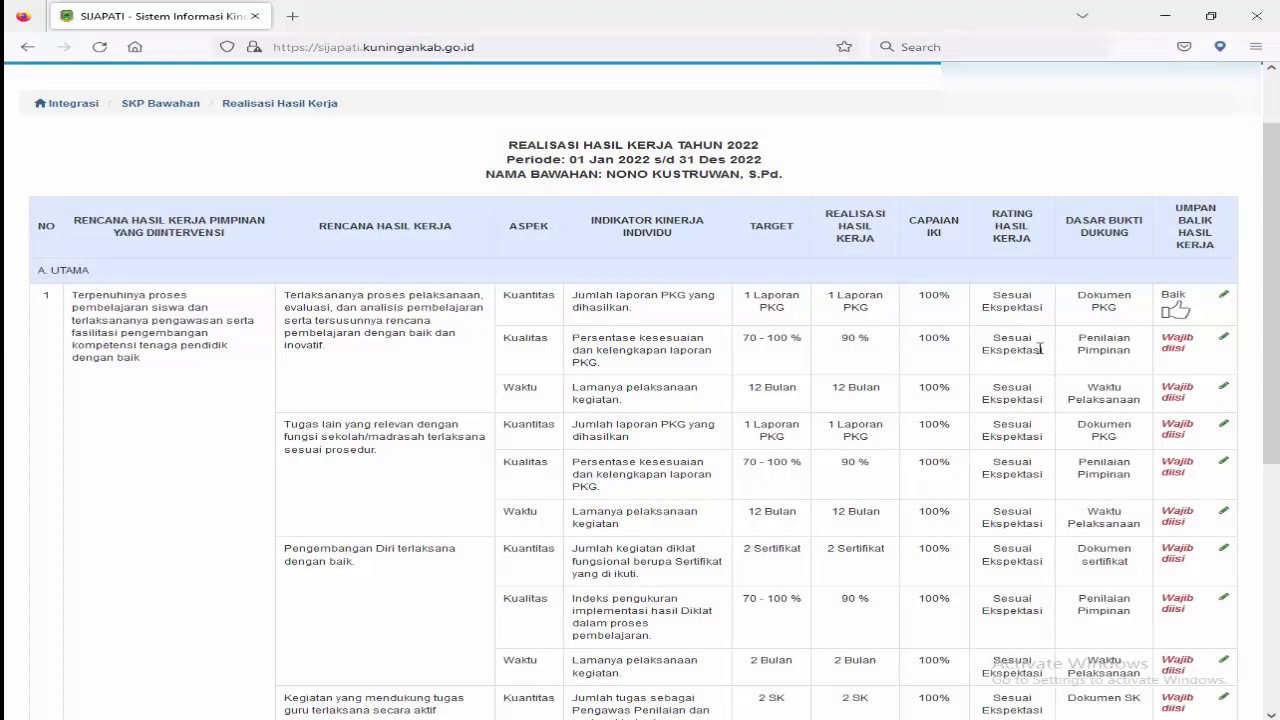
Save the first smiling-face sticker as feedback for the Kualitas indicator of the first work plan, leaving the comment empty.
{"action": "left_click", "coordinate": [1225, 339]}
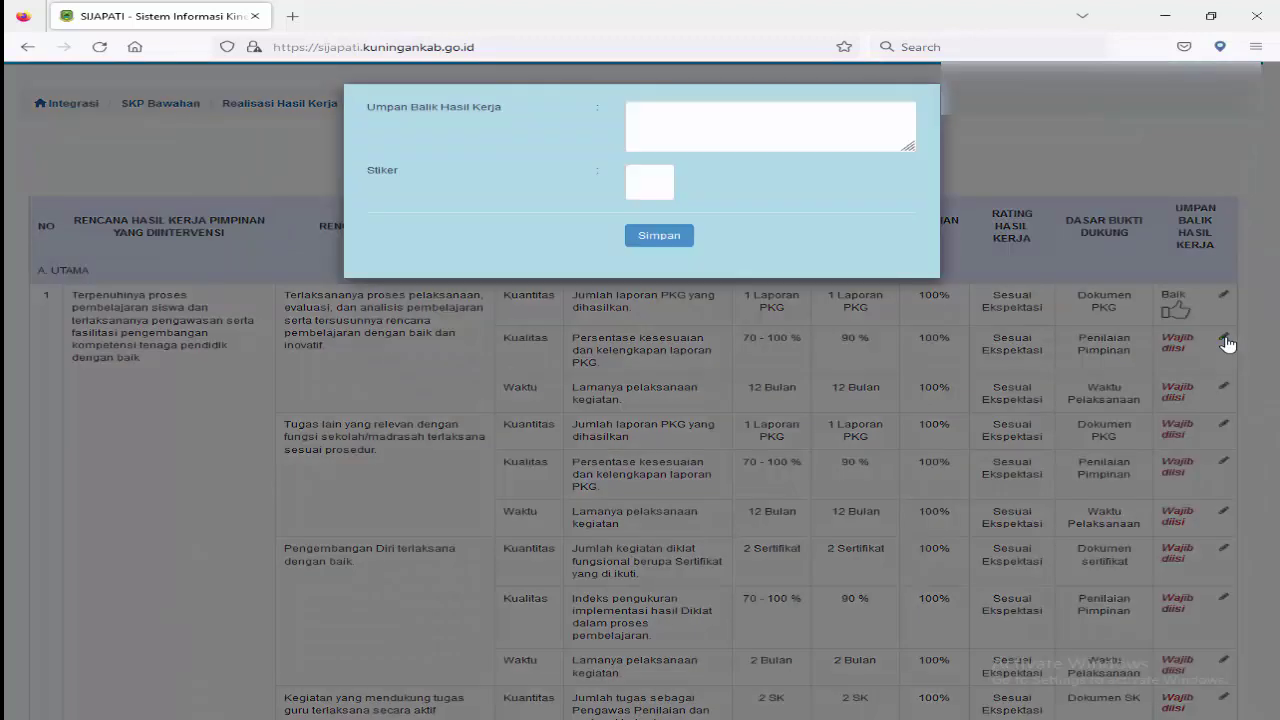
{"action": "left_click", "coordinate": [668, 180]}
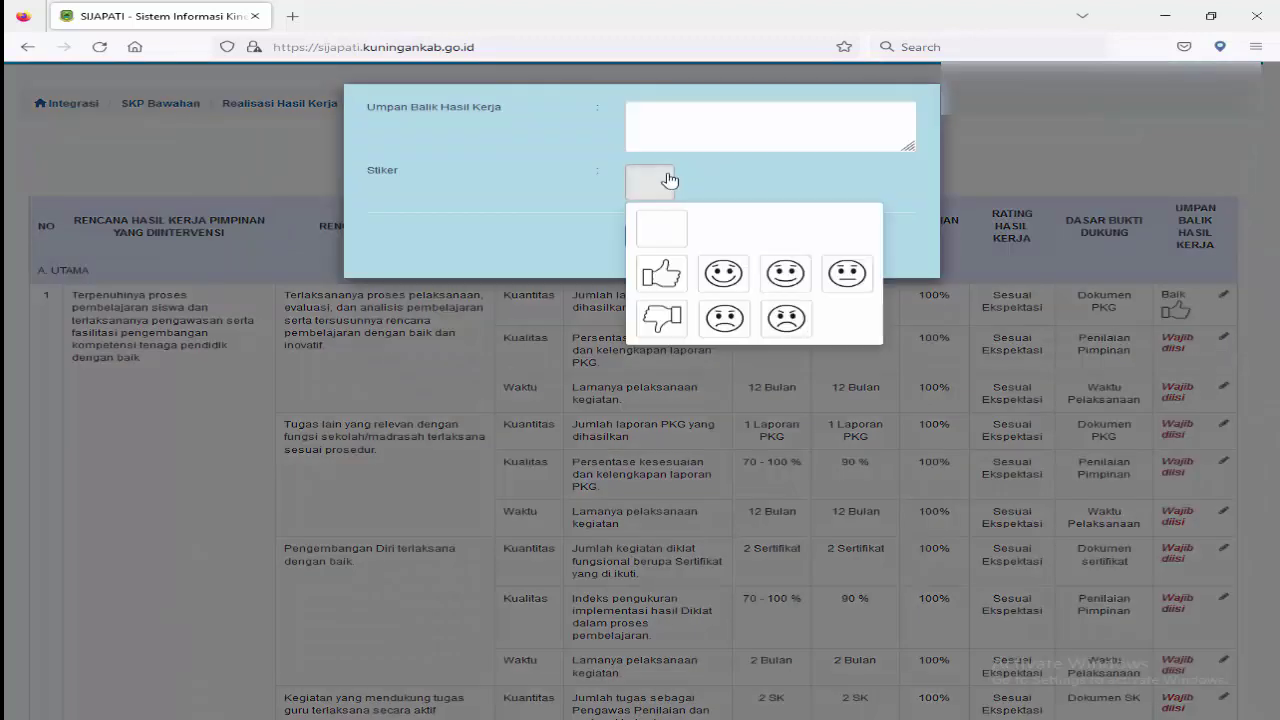
{"action": "left_click", "coordinate": [723, 273]}
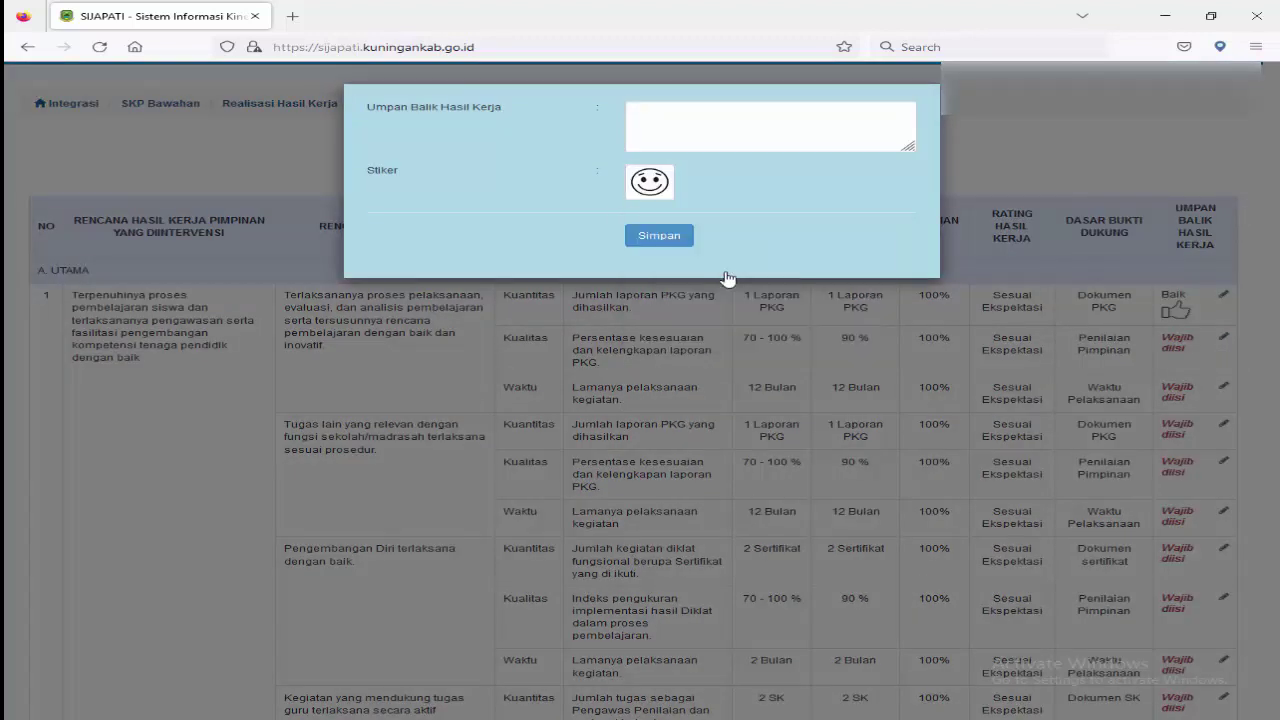
{"action": "left_click", "coordinate": [659, 238]}
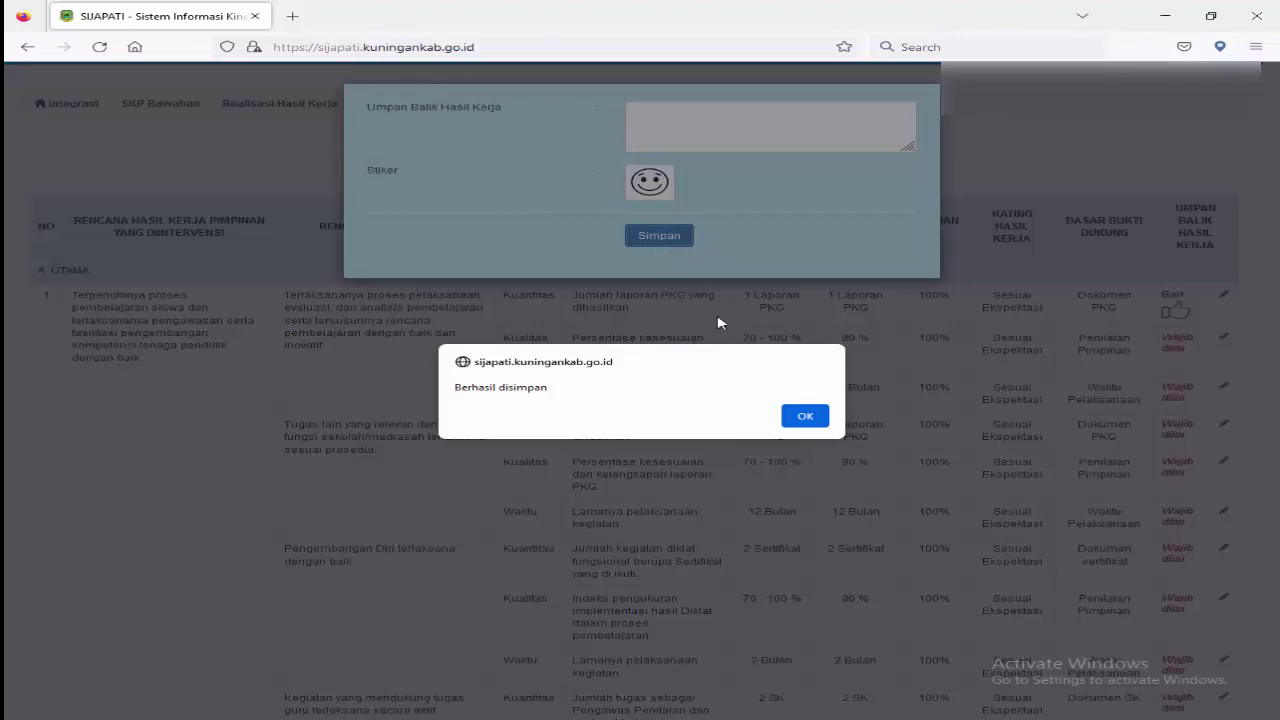
{"action": "left_click", "coordinate": [808, 417]}
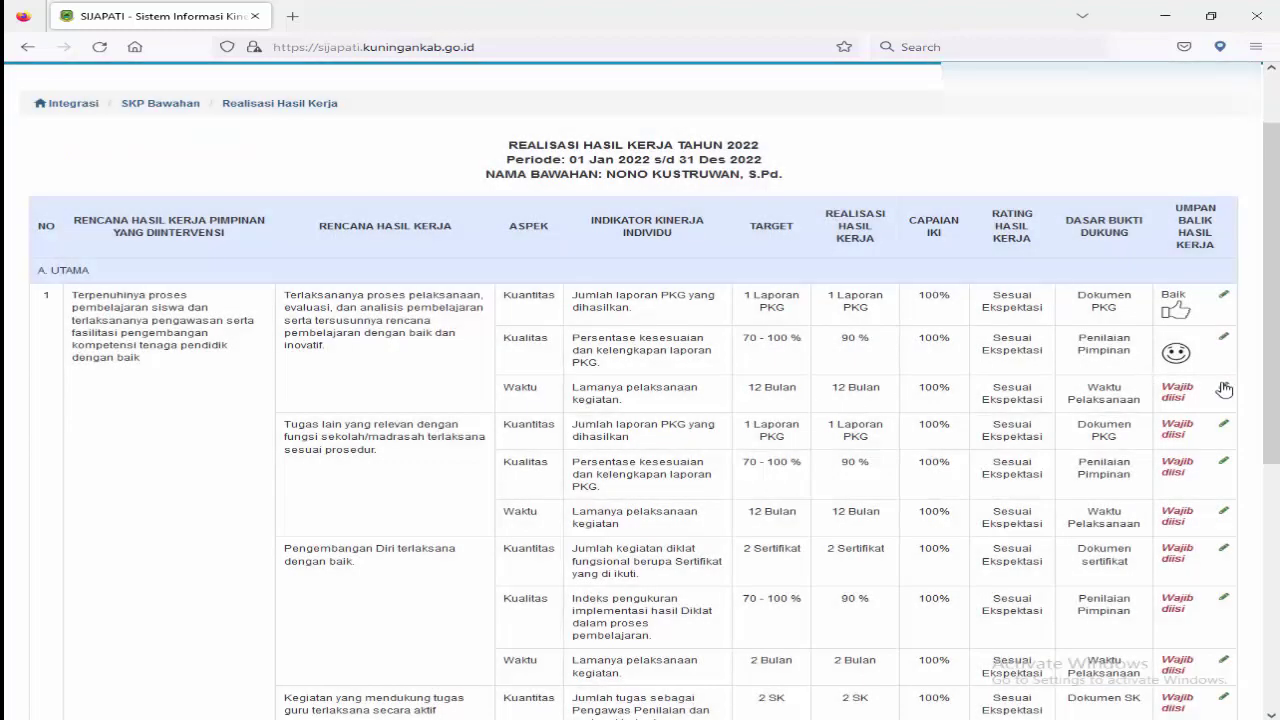
Save the feedback "Tepat Waktu" without a sticker for the Waktu indicator of the first work plan.
{"action": "left_click", "coordinate": [1223, 387]}
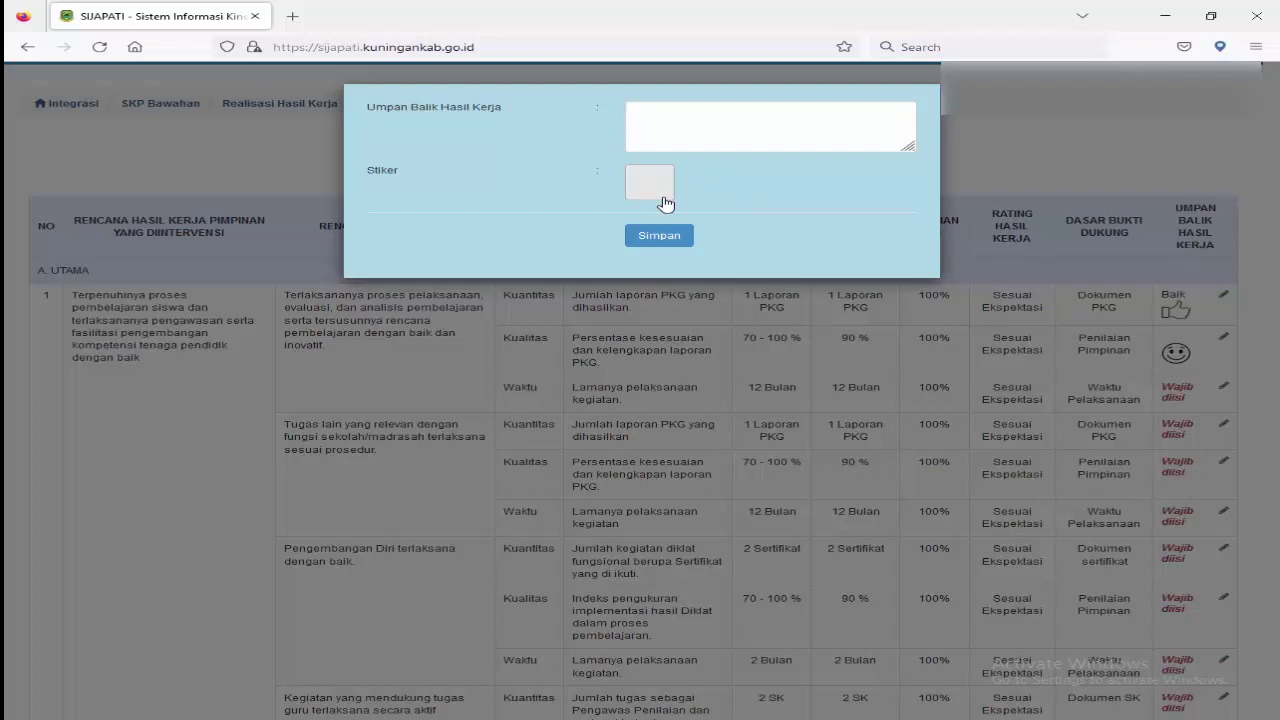
{"action": "left_click", "coordinate": [676, 130]}
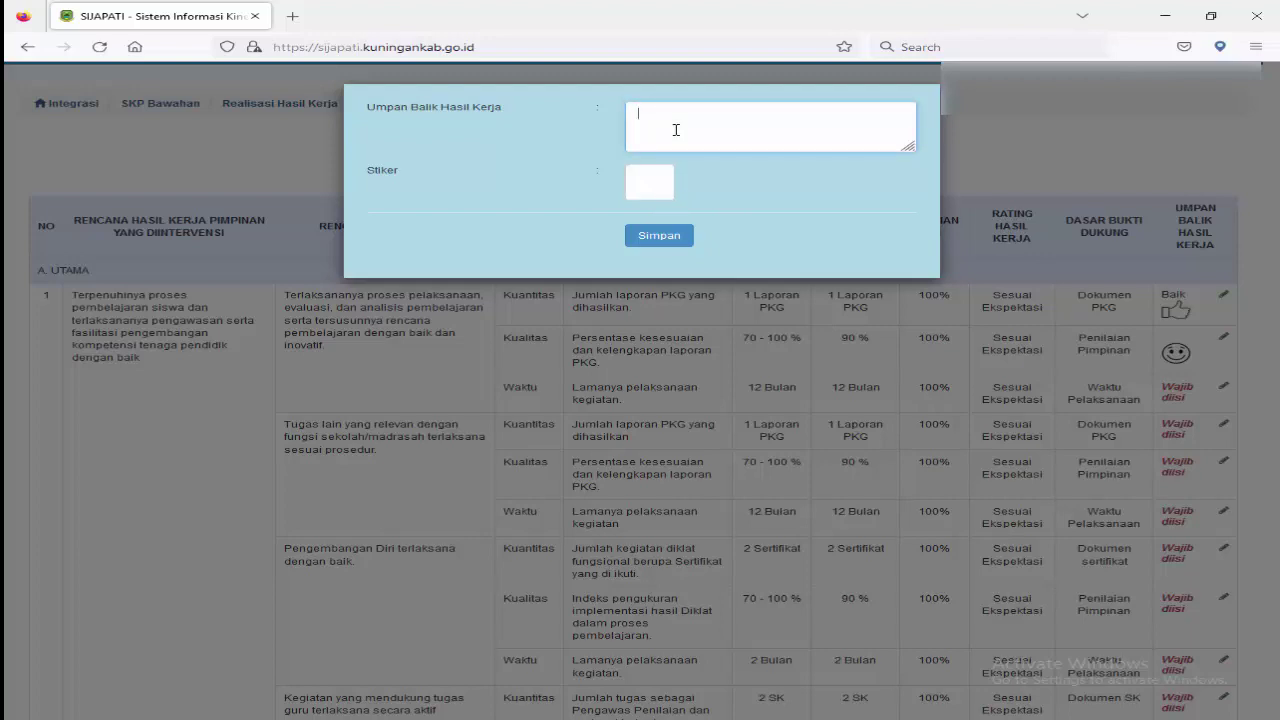
{"action": "type", "text": "Tepat Waktu"}
{"action": "left_click", "coordinate": [660, 245]}
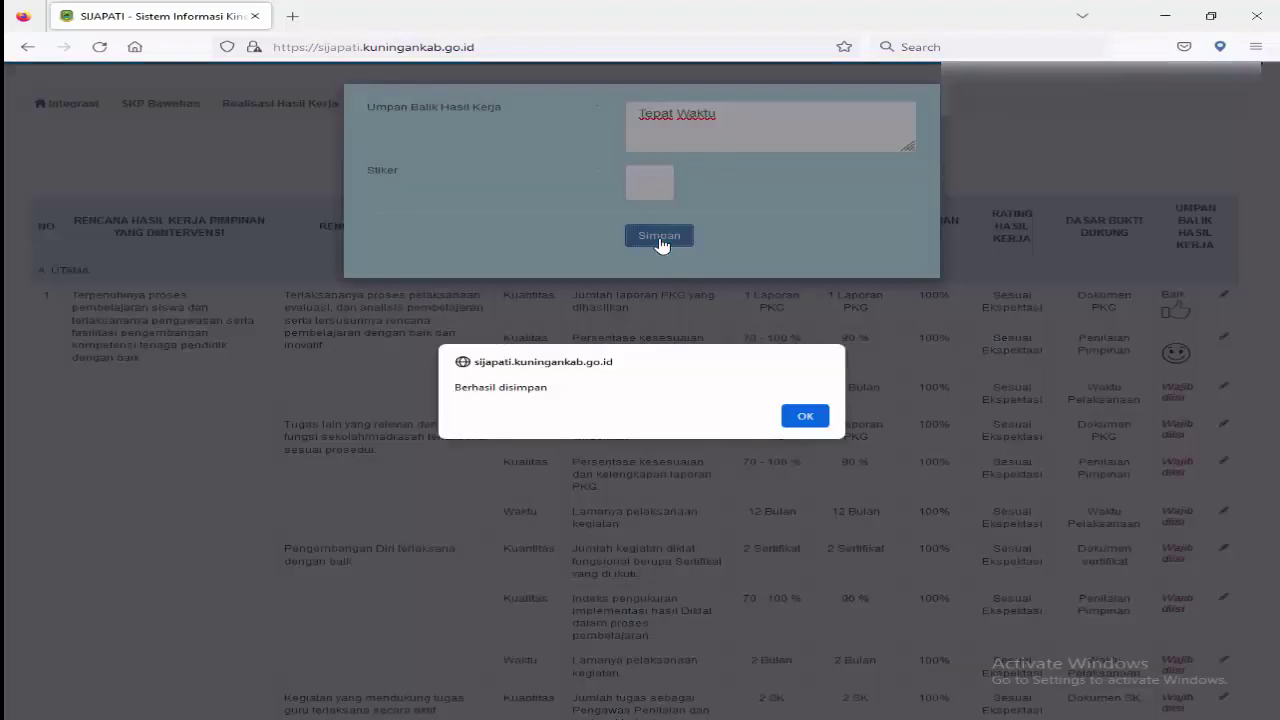
{"action": "left_click", "coordinate": [803, 417]}
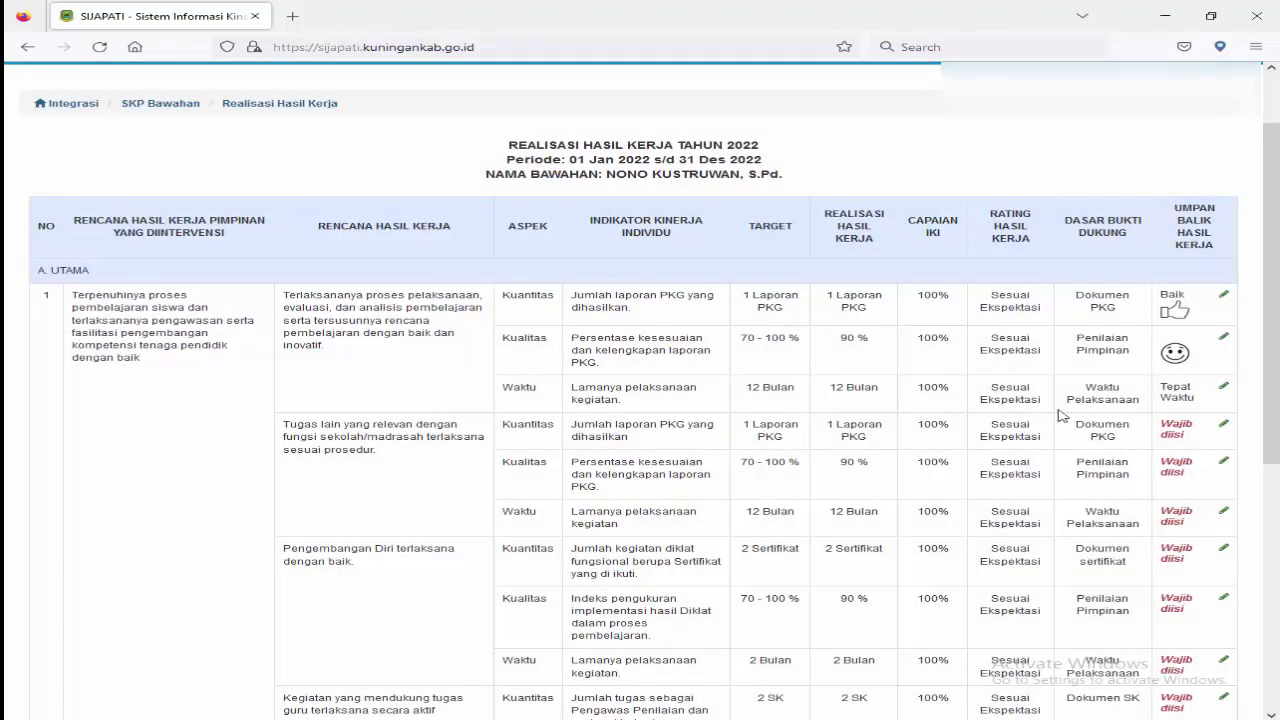
Save the feedback "Baik" with a thumbs-up sticker for the Kuantitas indicator of the "Tugas lain yang relevan" work plan.
{"action": "scroll", "coordinate": [1229, 414], "scroll_direction": "down", "scroll_amount": 3}
{"action": "left_click", "coordinate": [1223, 276]}
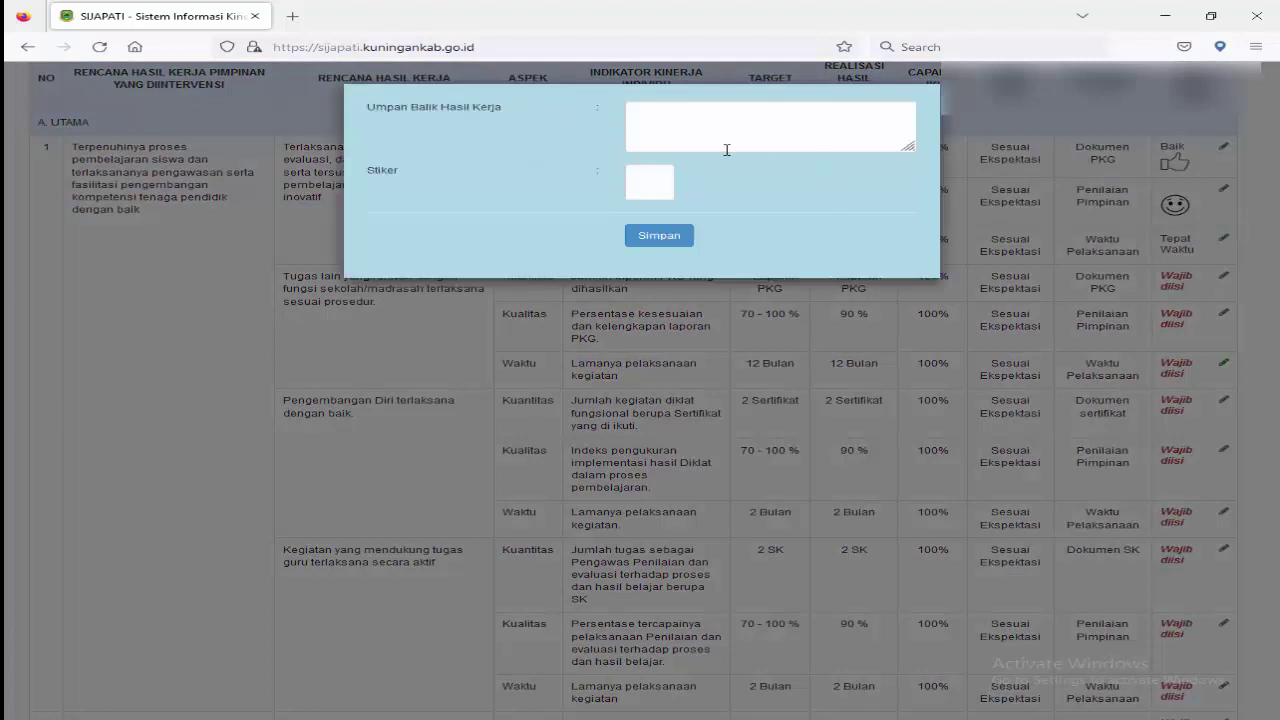
{"action": "left_click", "coordinate": [704, 128]}
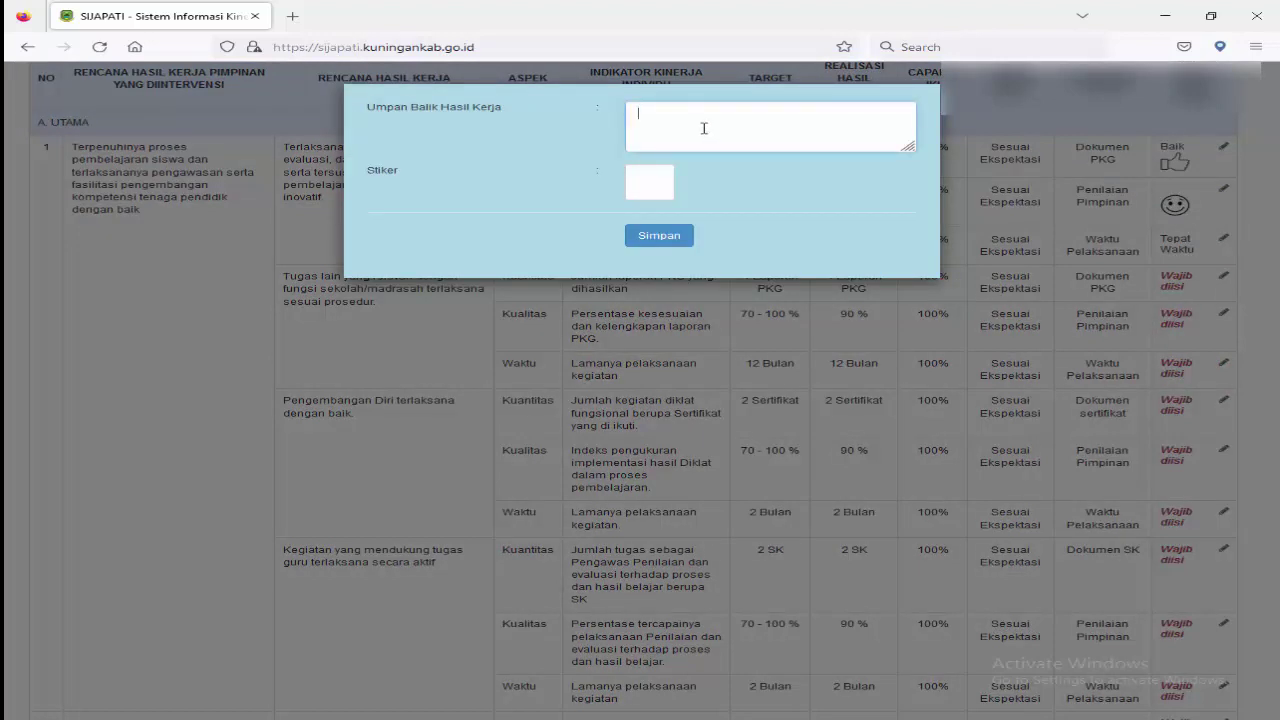
{"action": "type", "text": "Baik"}
{"action": "left_click", "coordinate": [652, 193]}
{"action": "left_click", "coordinate": [661, 274]}
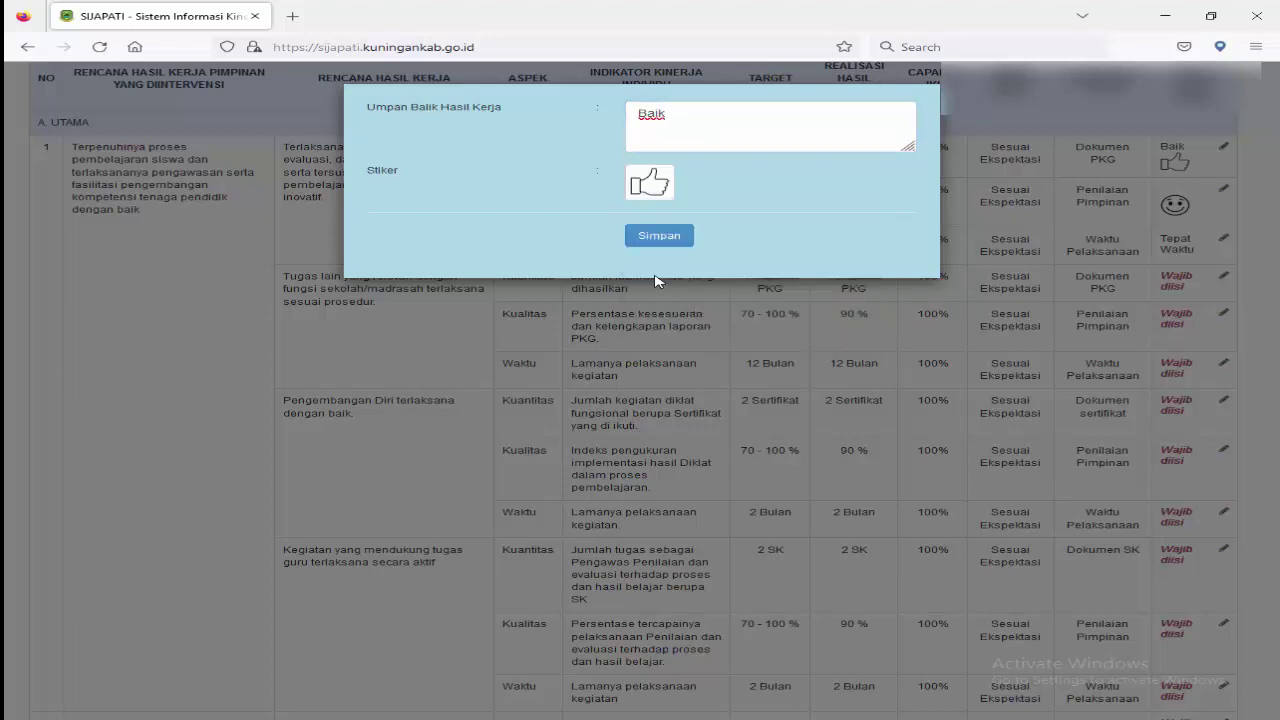
{"action": "left_click", "coordinate": [671, 246]}
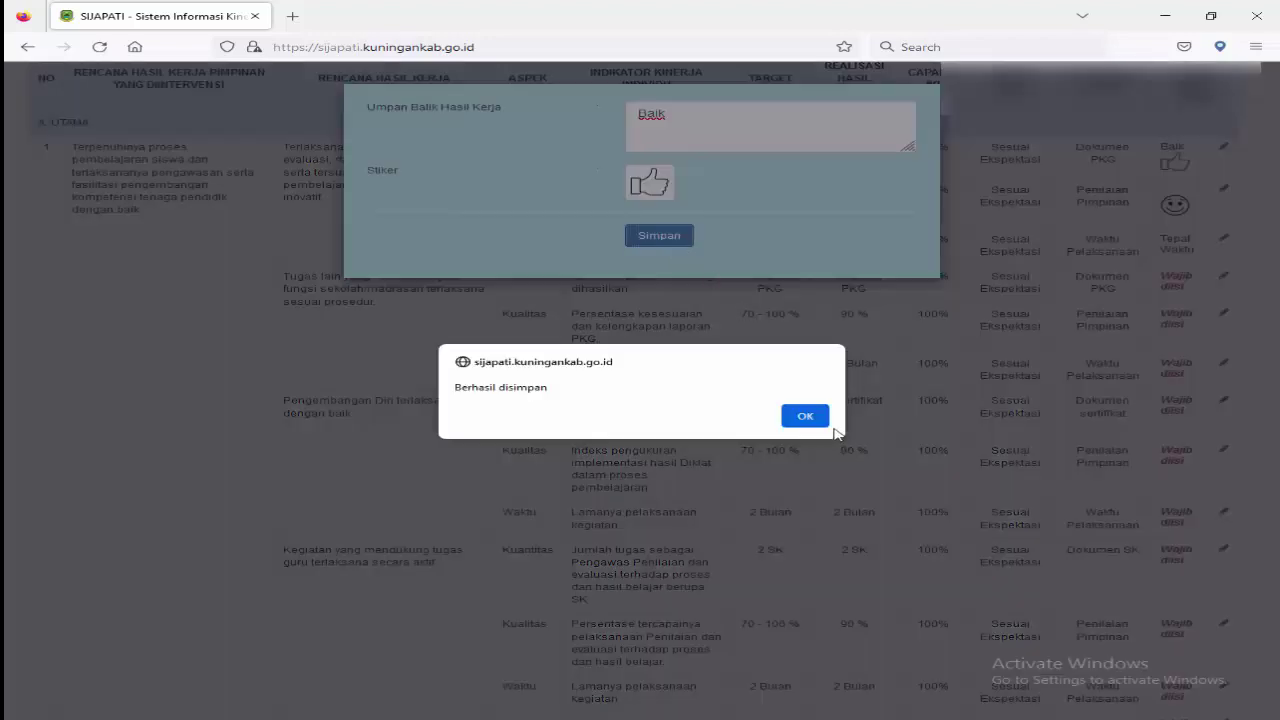
{"action": "left_click", "coordinate": [815, 422]}
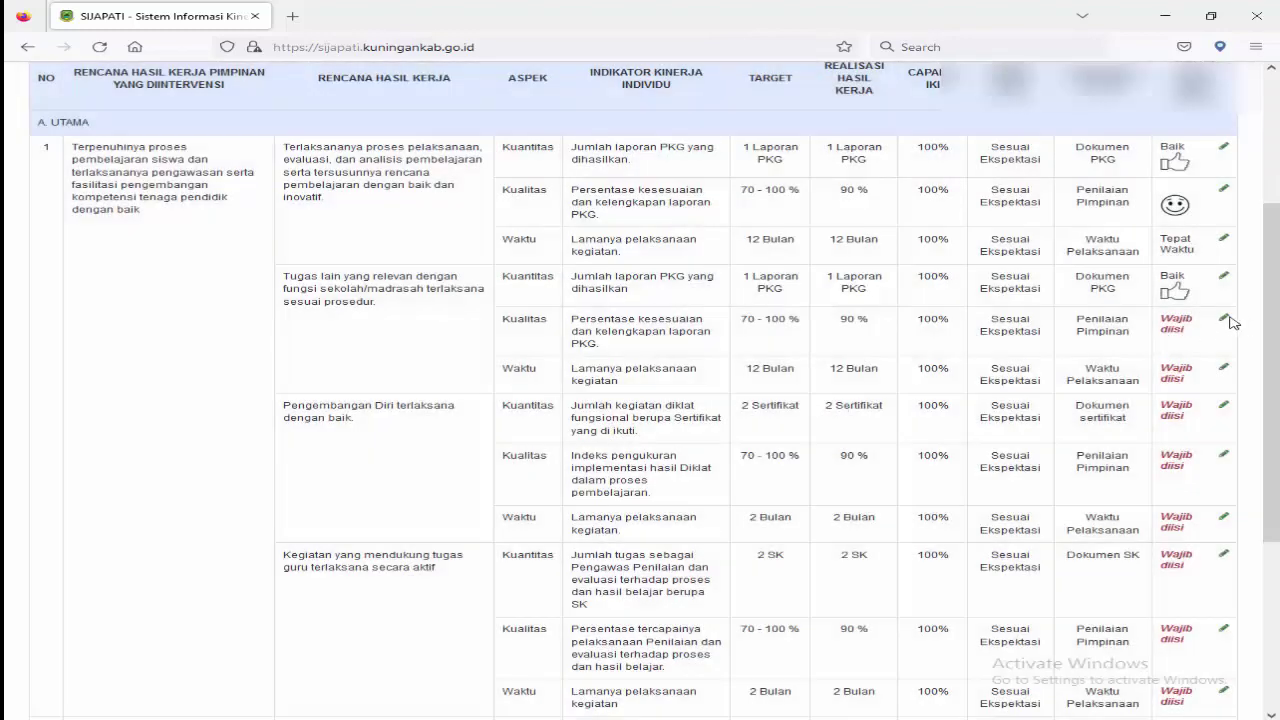
Save the first smiling-face sticker as feedback for the Kualitas indicator of the "Tugas lain yang relevan" work plan.
{"action": "left_click", "coordinate": [1225, 321]}
{"action": "left_click", "coordinate": [660, 186]}
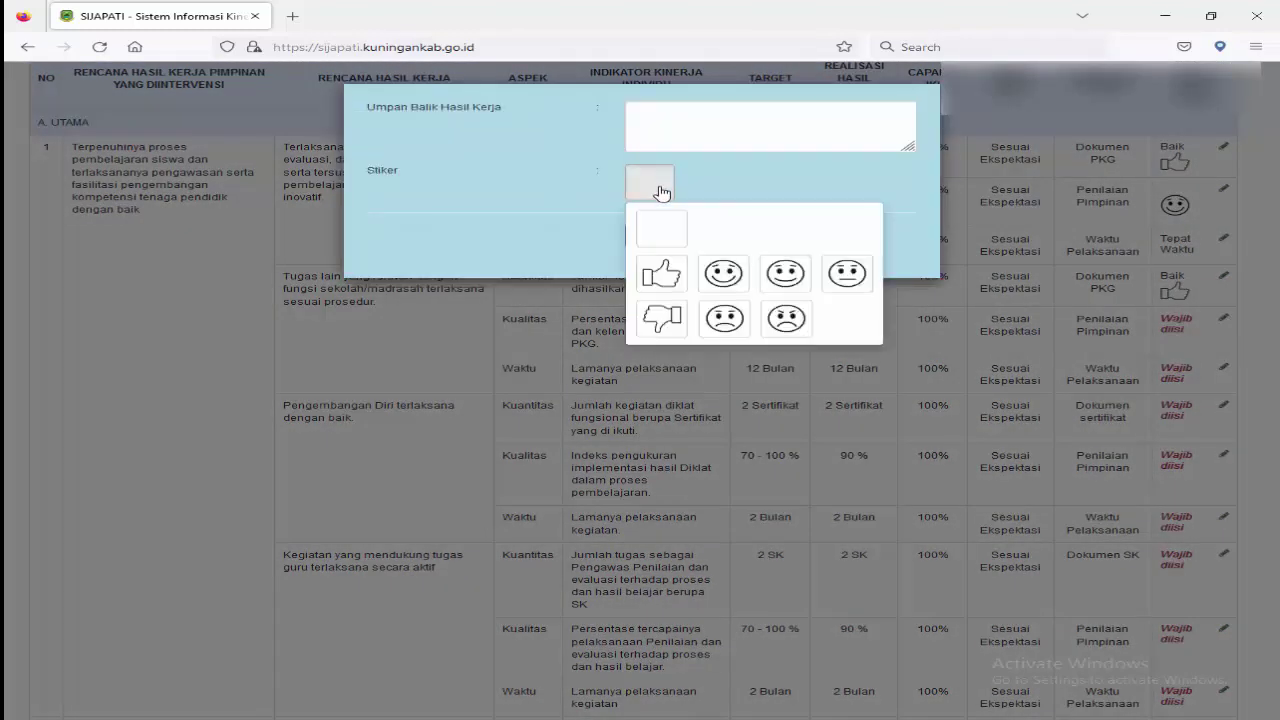
{"action": "left_click", "coordinate": [718, 282]}
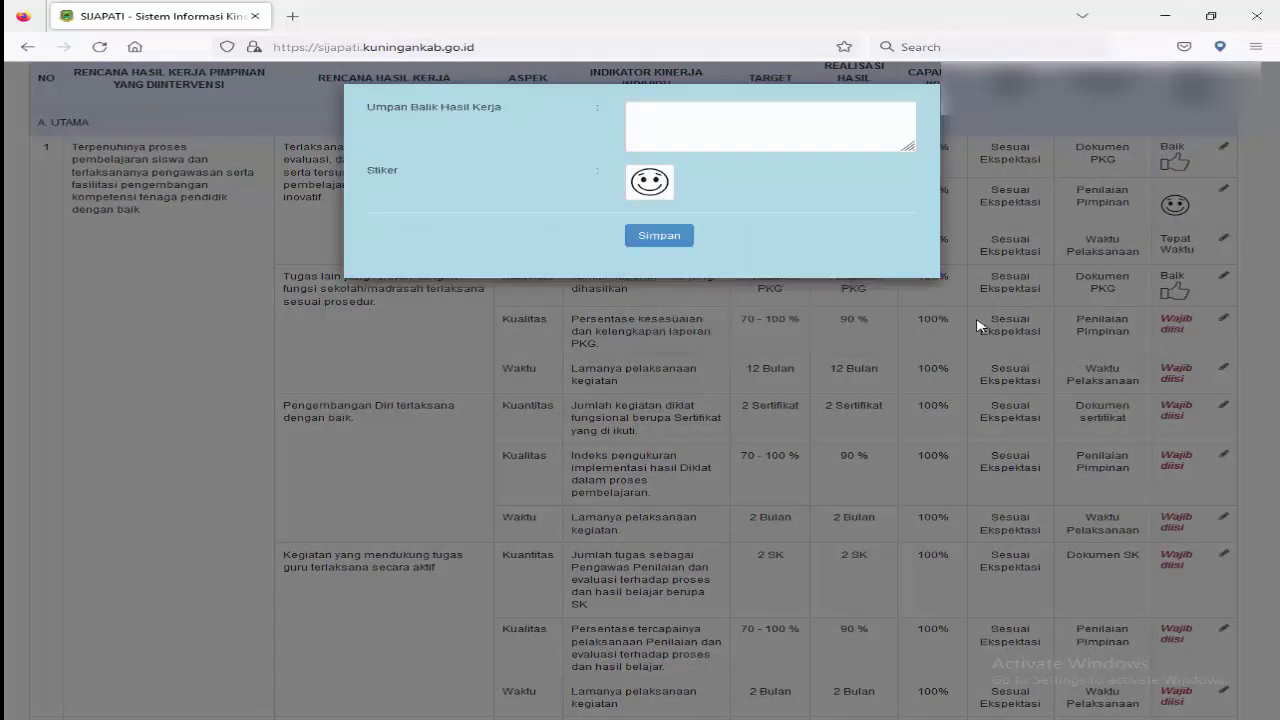
{"action": "left_click", "coordinate": [646, 240]}
{"action": "left_click", "coordinate": [790, 418]}
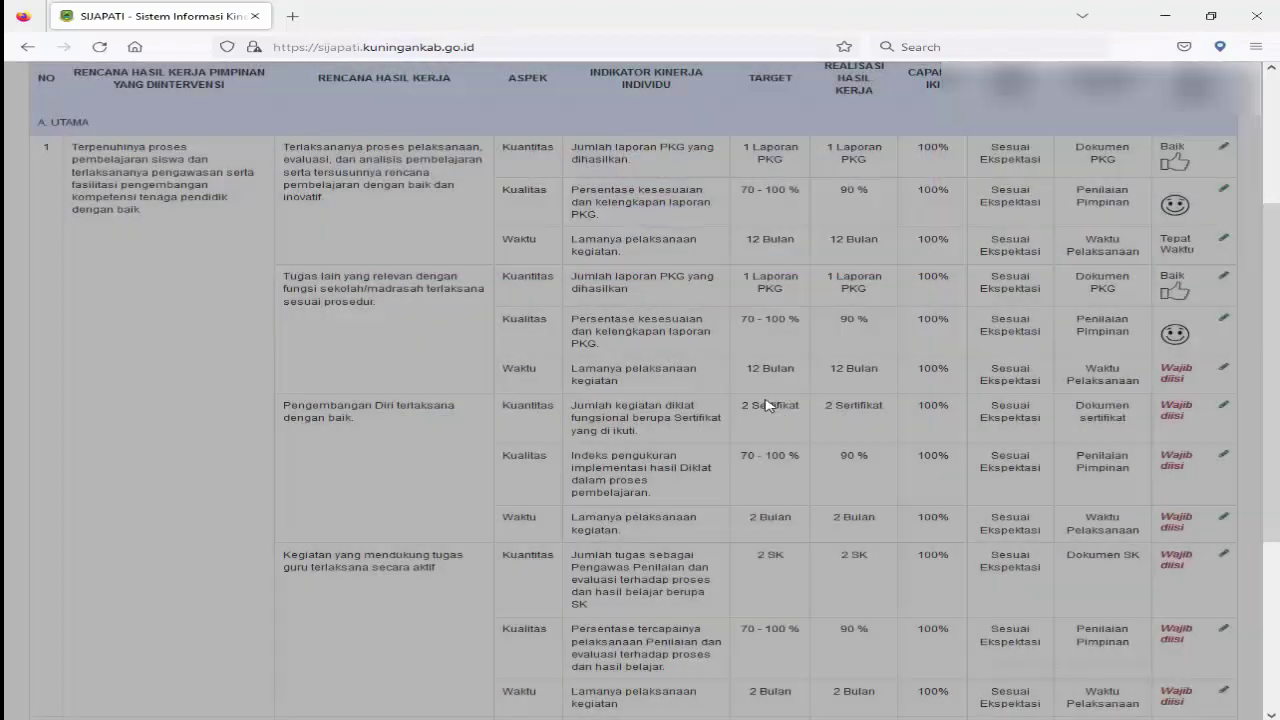
Save the feedback "Tepat Waktu" with a thumbs-up sticker for the Waktu indicator of the "Tugas lain yang relevan" work plan.
{"action": "left_click", "coordinate": [1225, 369]}
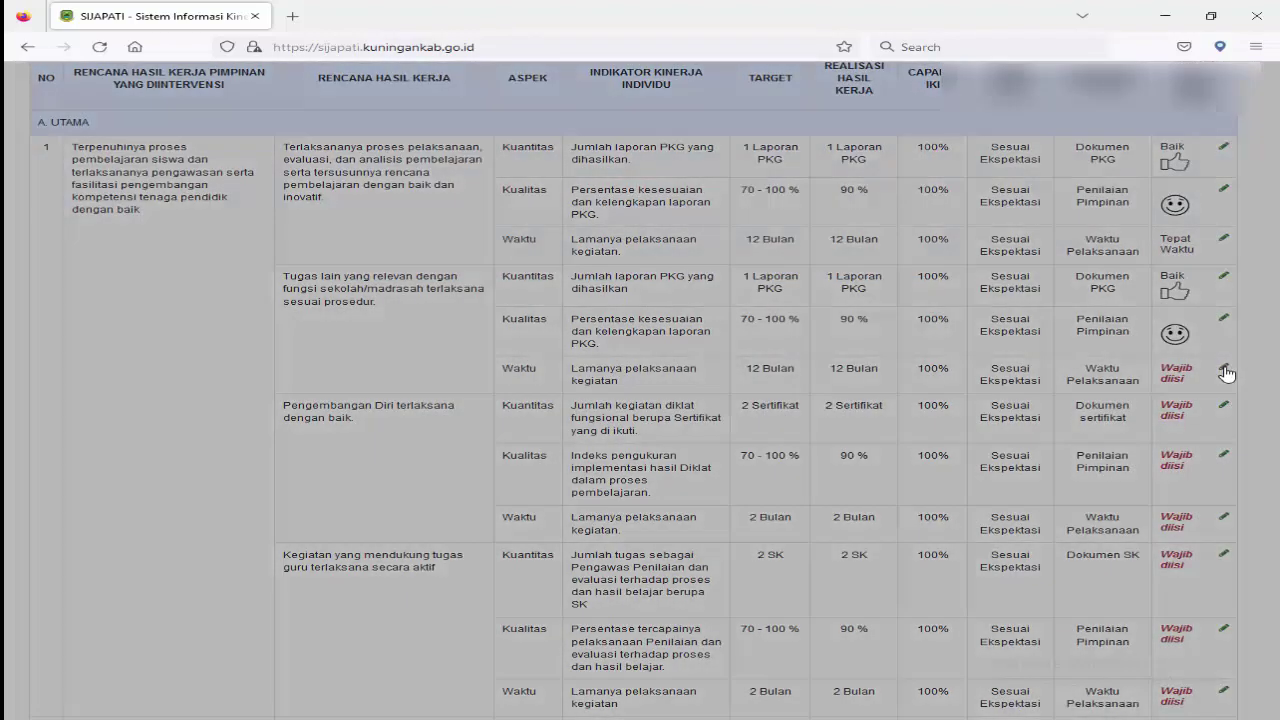
{"action": "left_click", "coordinate": [686, 138]}
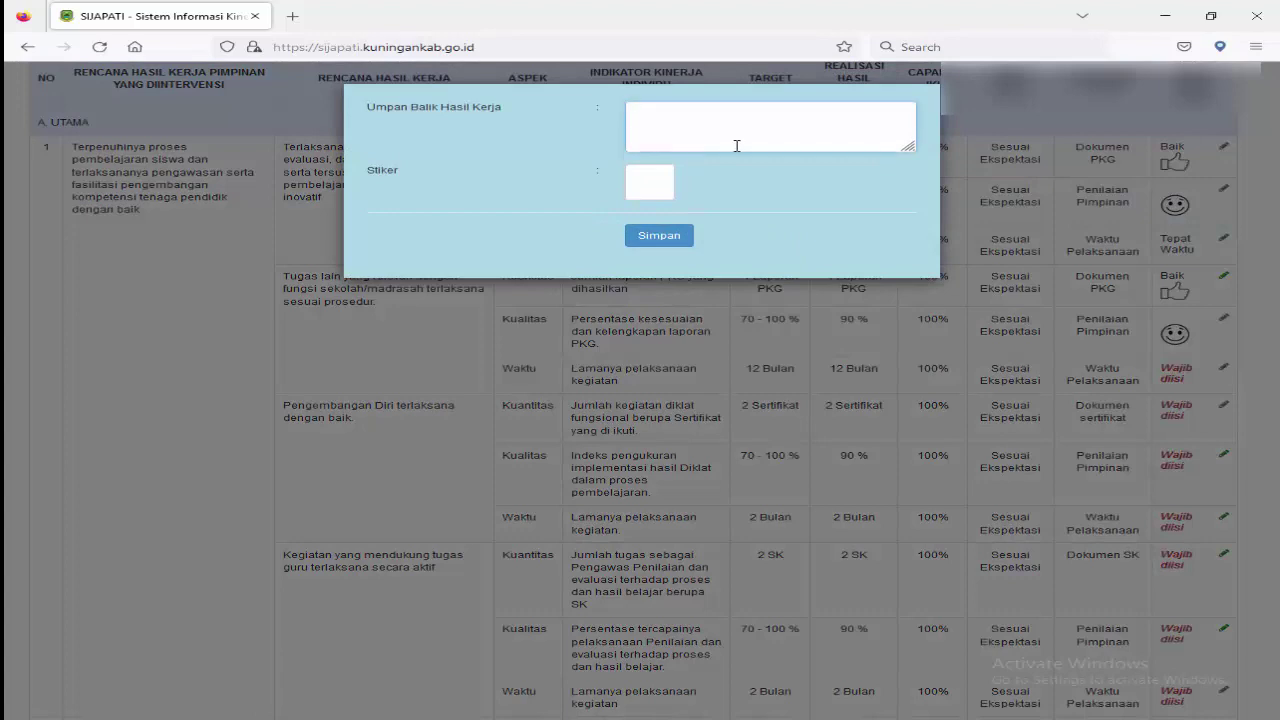
{"action": "type", "text": "Tepat"}
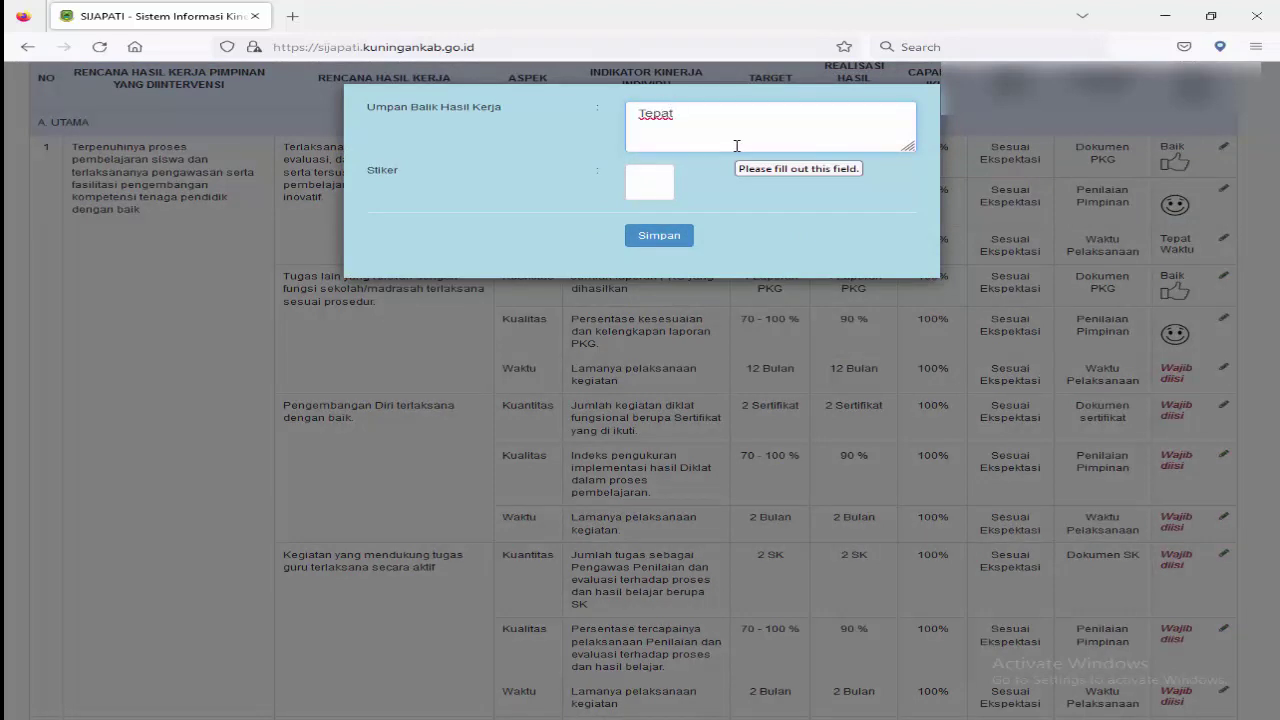
{"action": "type", "text": " Waktu"}
{"action": "left_click", "coordinate": [656, 193]}
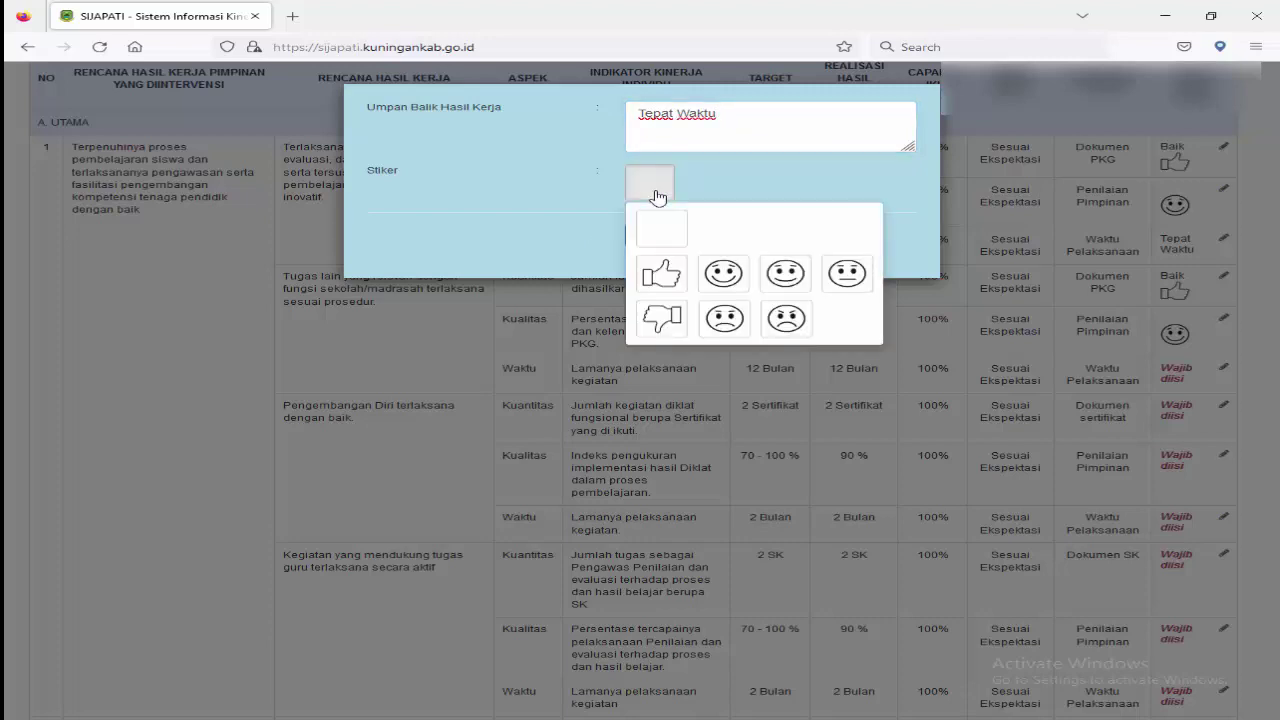
{"action": "left_click", "coordinate": [664, 280]}
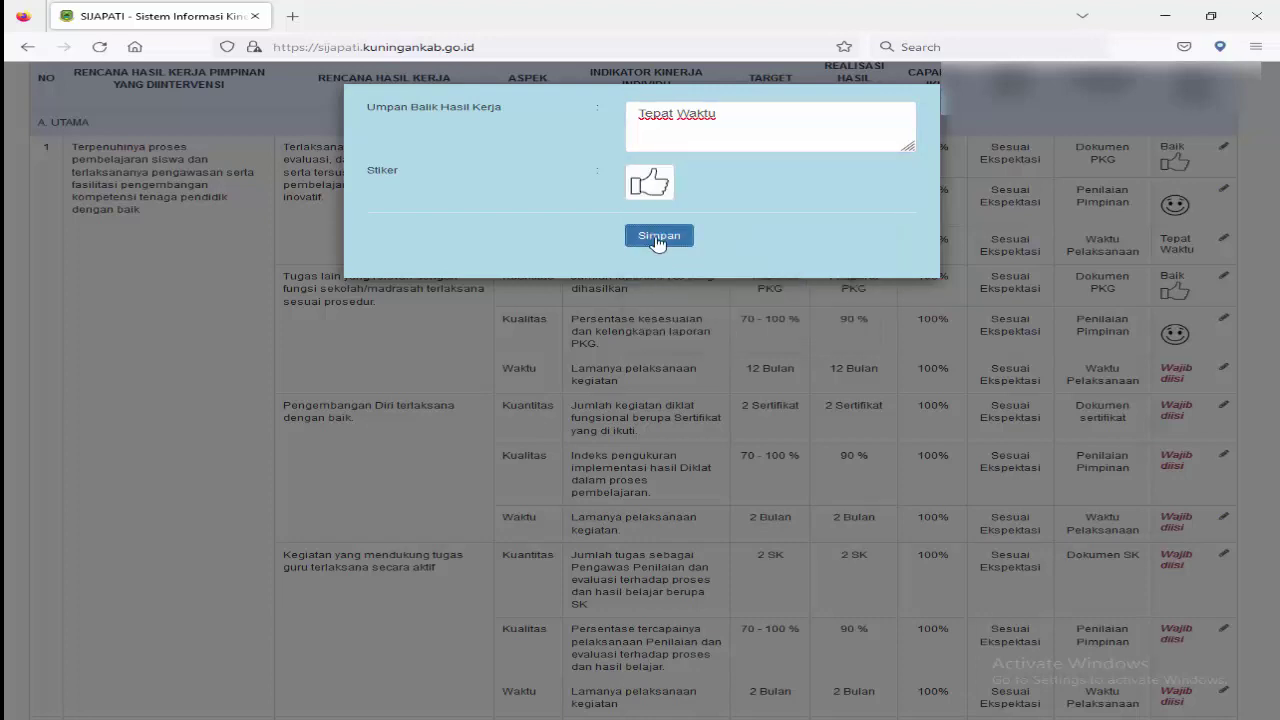
{"action": "left_click", "coordinate": [656, 240]}
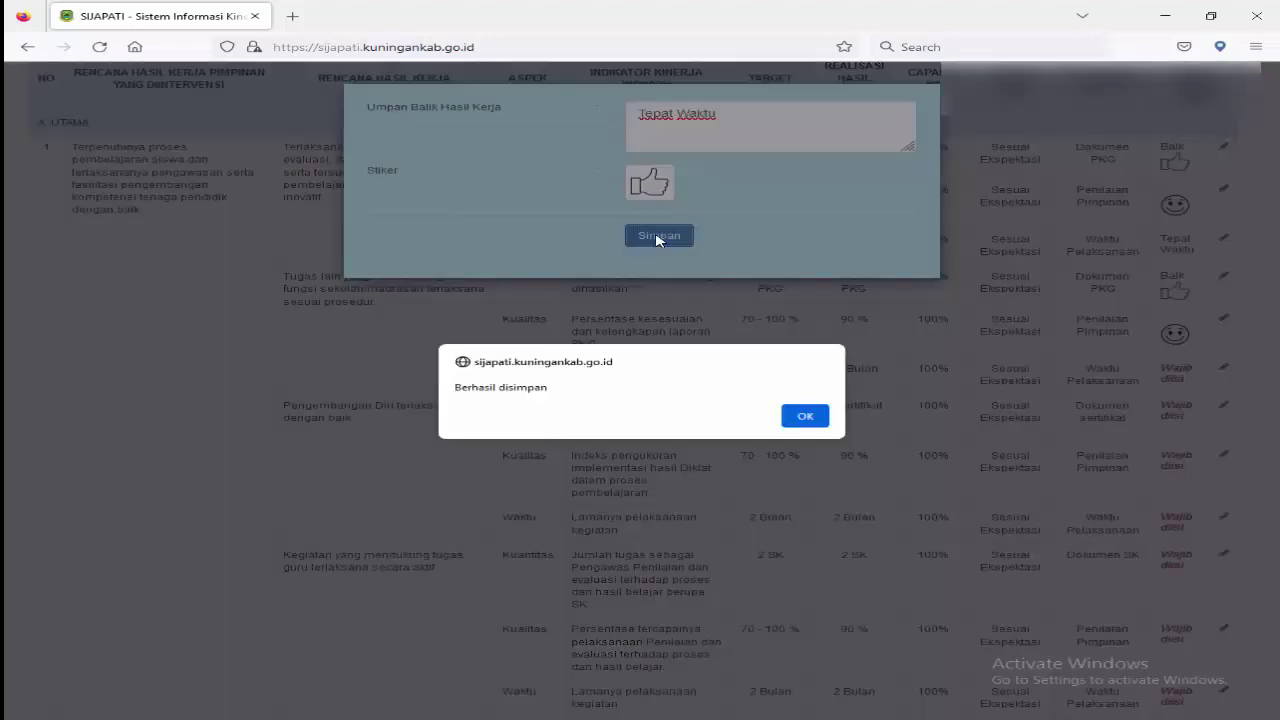
{"action": "left_click", "coordinate": [806, 418]}
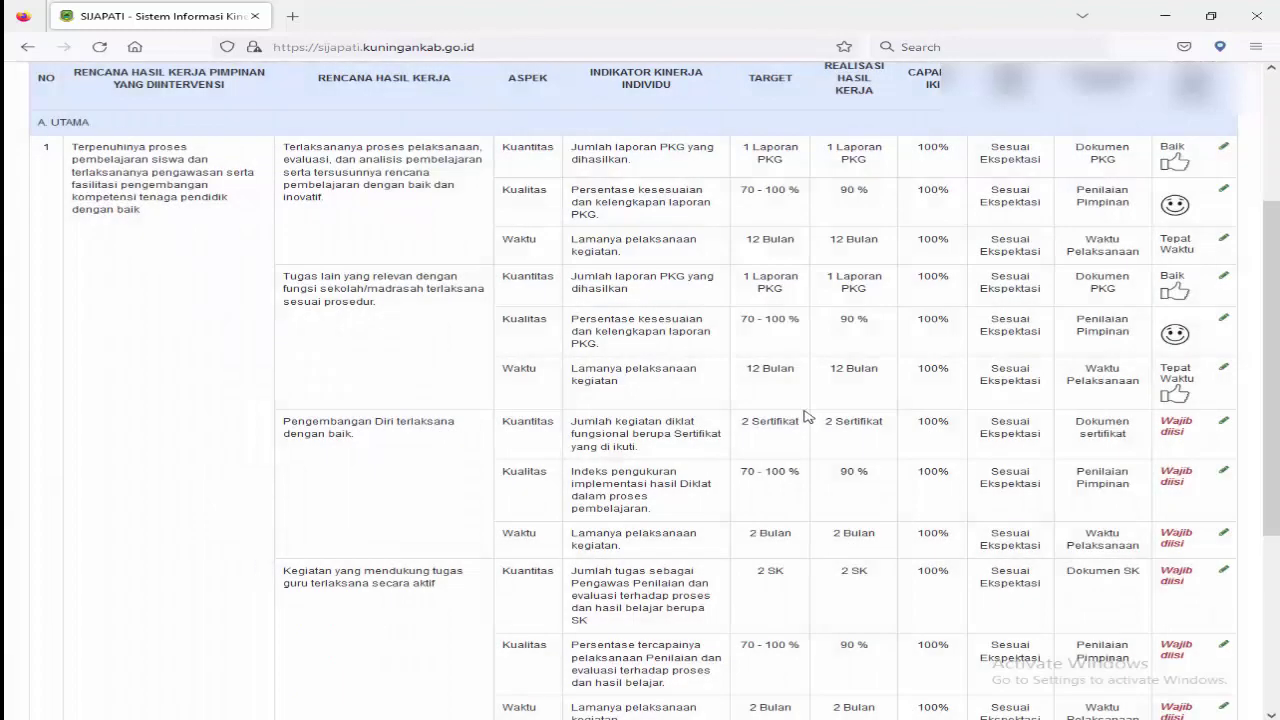
Save the feedback "Baik" with a thumbs-up sticker for the Kuantitas indicator of the "Pengembangan Diri" work plan.
{"action": "scroll", "coordinate": [1110, 405], "scroll_direction": "down", "scroll_amount": 1}
{"action": "scroll", "coordinate": [1112, 403], "scroll_direction": "down", "scroll_amount": 3}
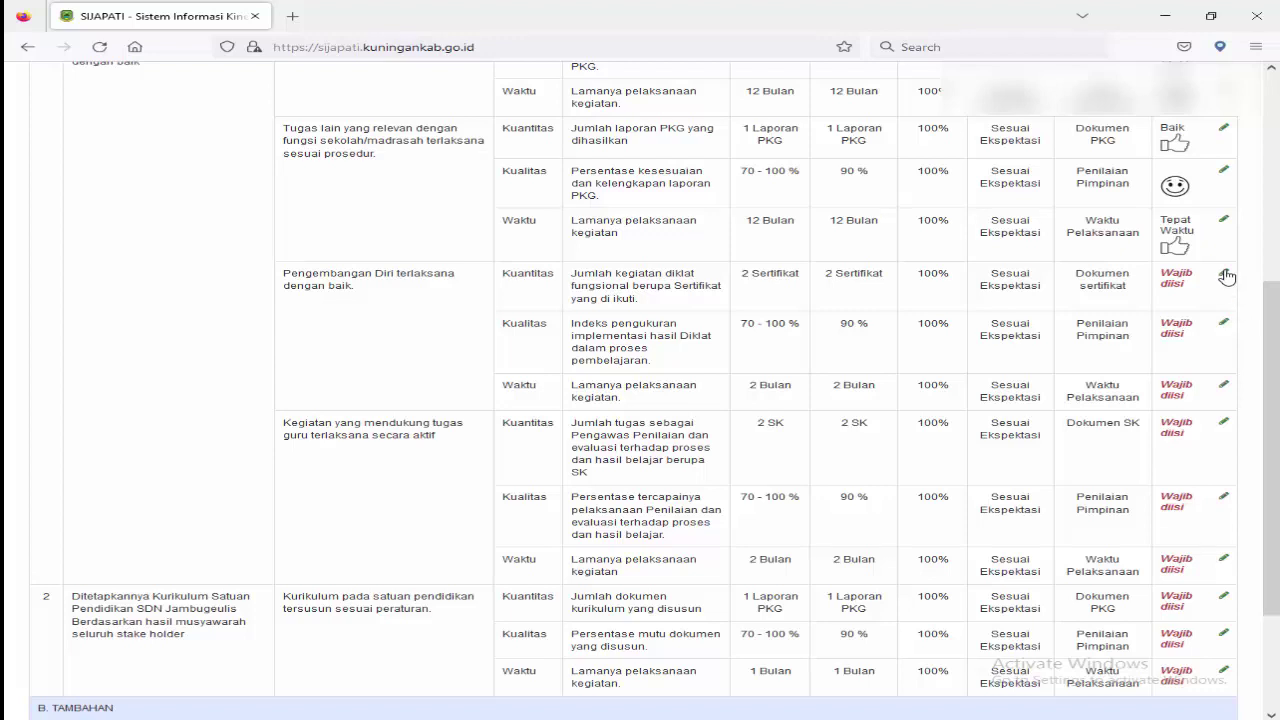
{"action": "left_click", "coordinate": [1223, 273]}
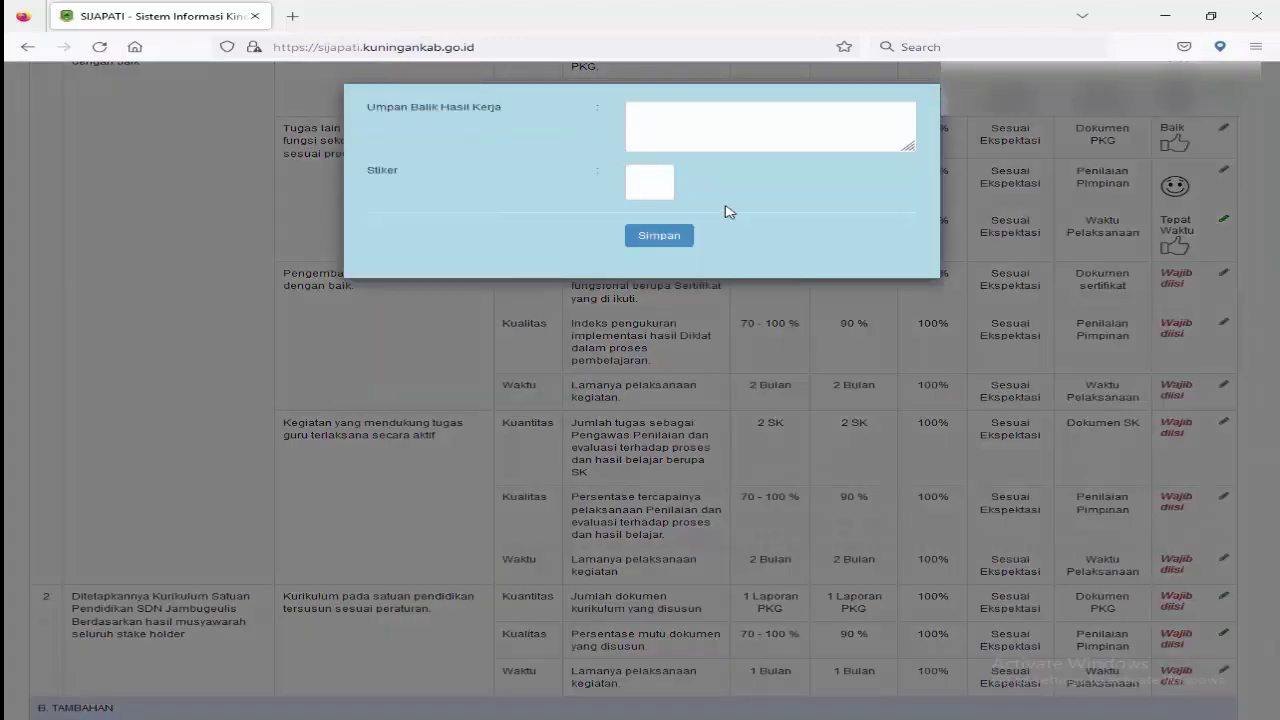
{"action": "left_click", "coordinate": [689, 129]}
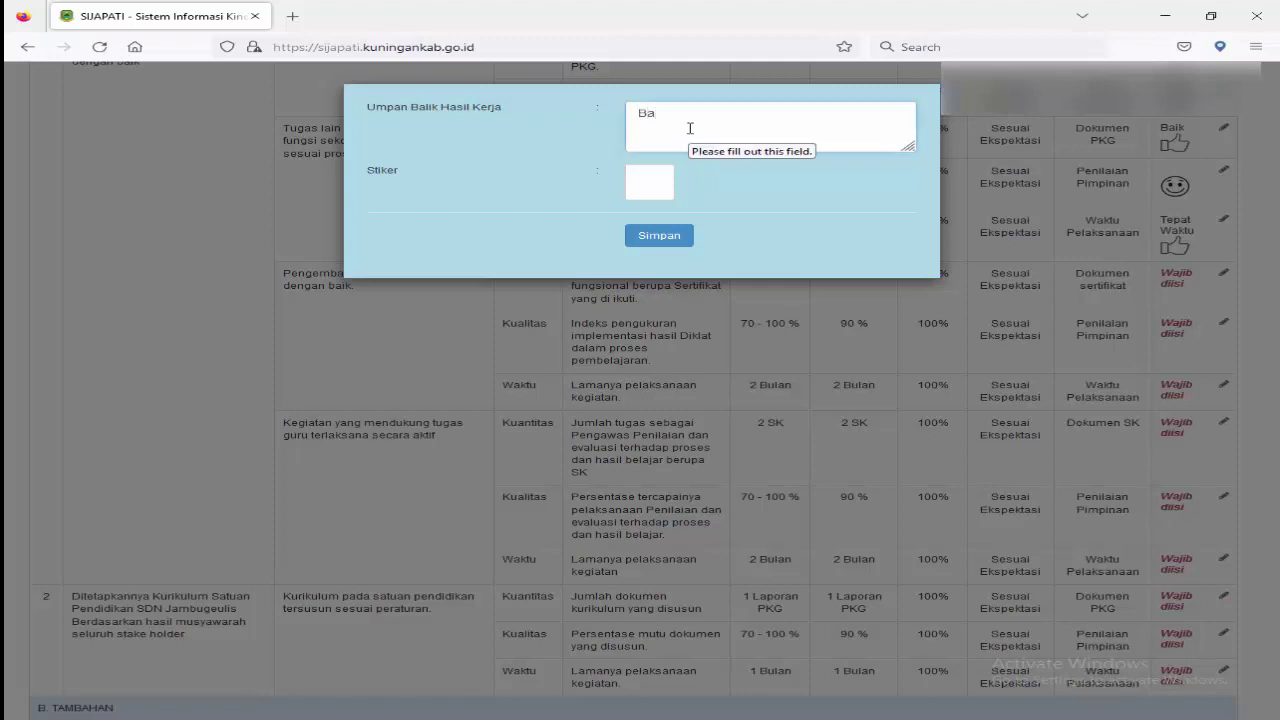
{"action": "left_click", "coordinate": [665, 184]}
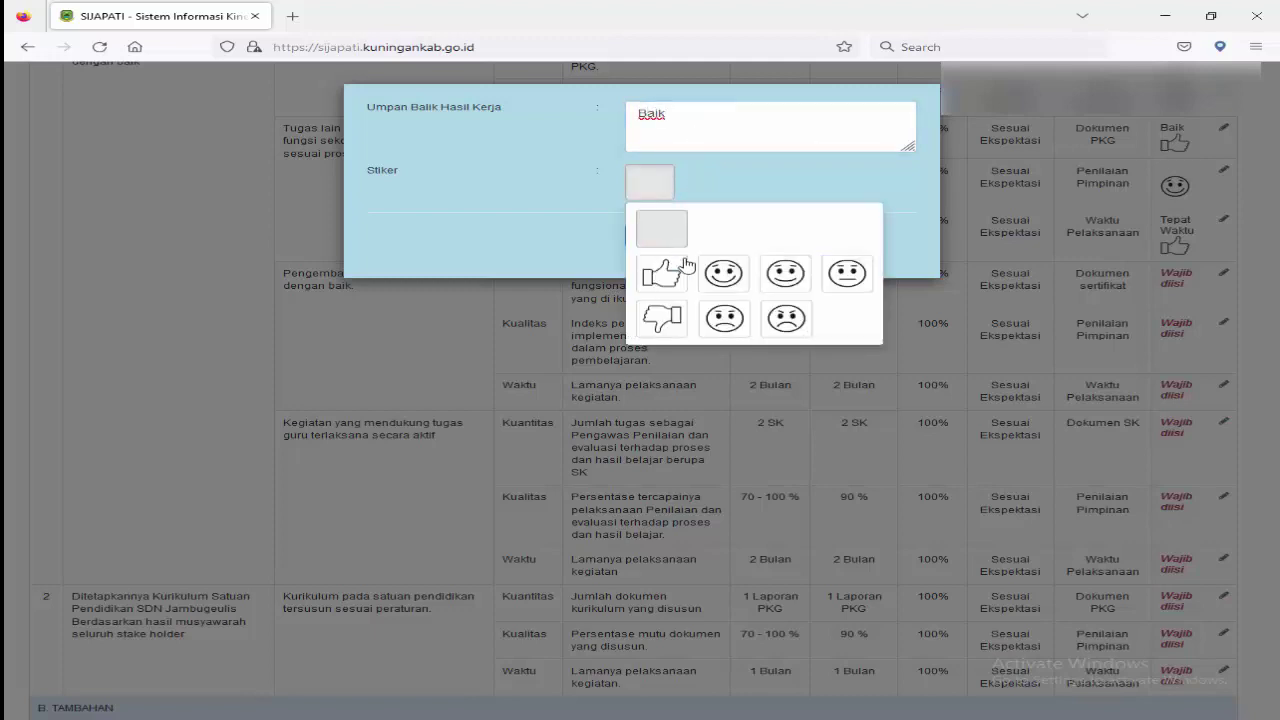
{"action": "left_click", "coordinate": [666, 272]}
{"action": "left_click", "coordinate": [664, 240]}
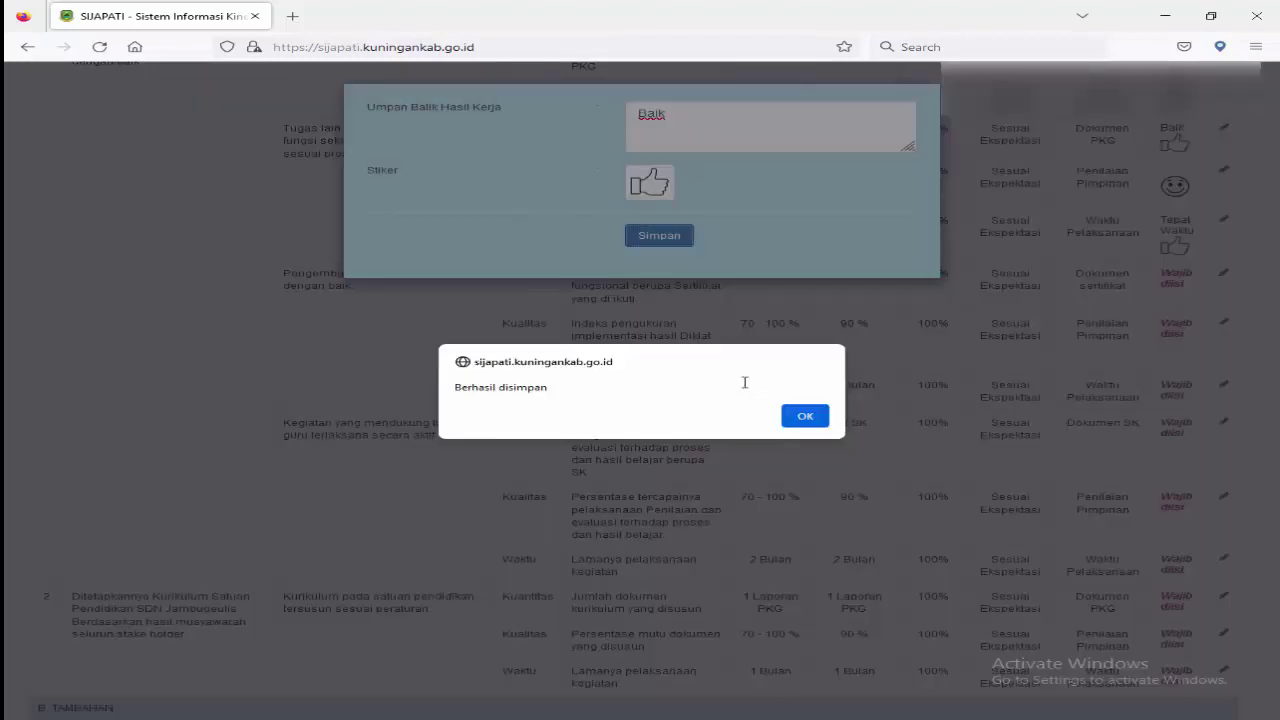
{"action": "left_click", "coordinate": [805, 416]}
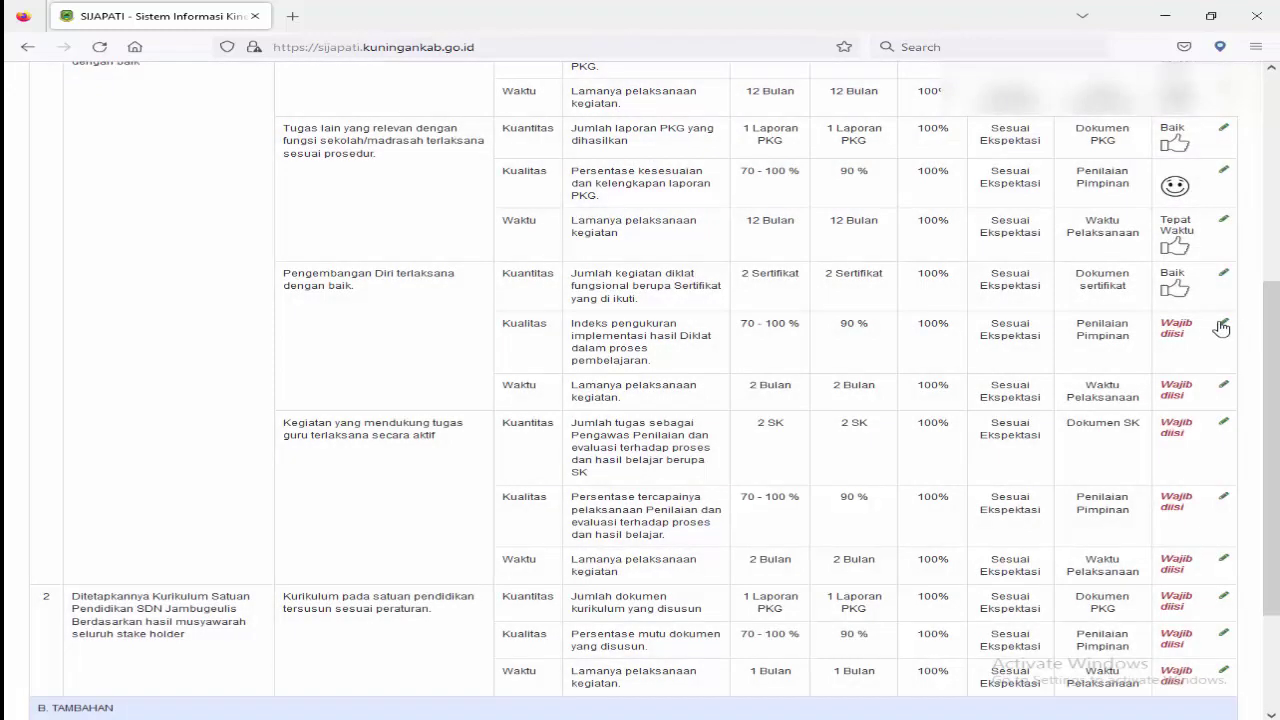
Save the first smiling-face sticker as feedback for the Kualitas indicator of the "Pengembangan Diri" work plan.
{"action": "left_click", "coordinate": [1224, 325]}
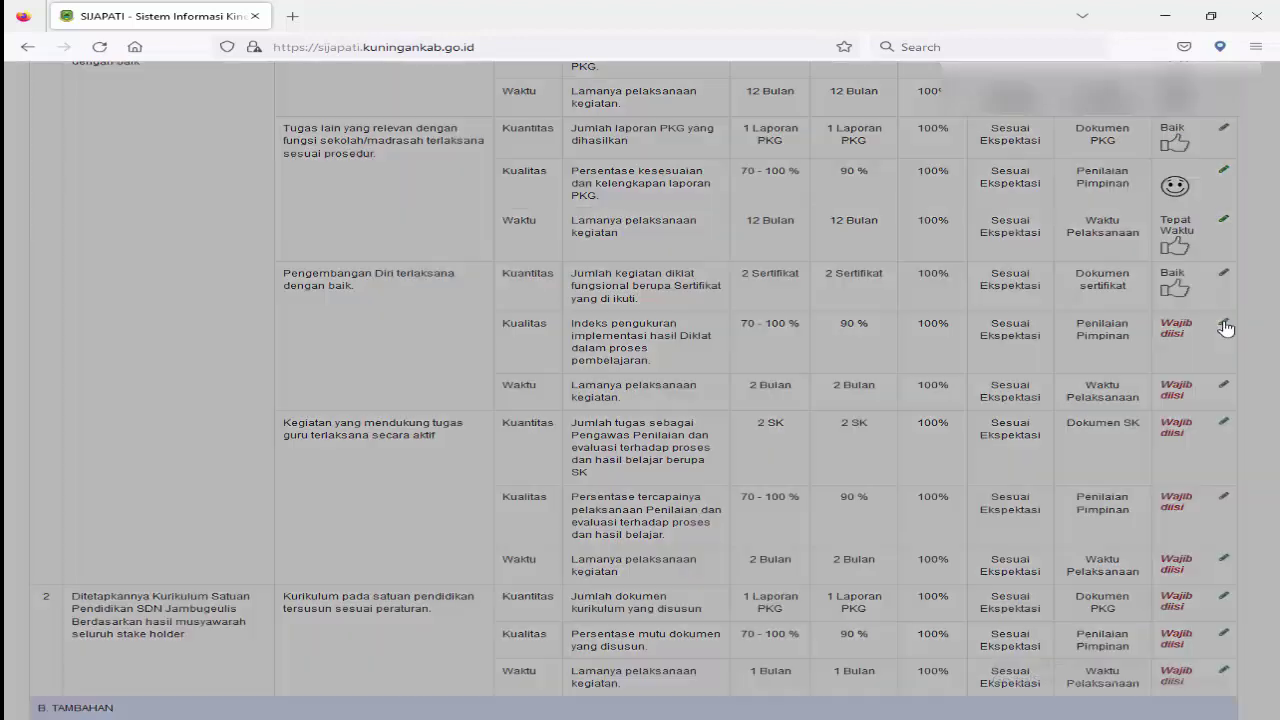
{"action": "left_click", "coordinate": [660, 197]}
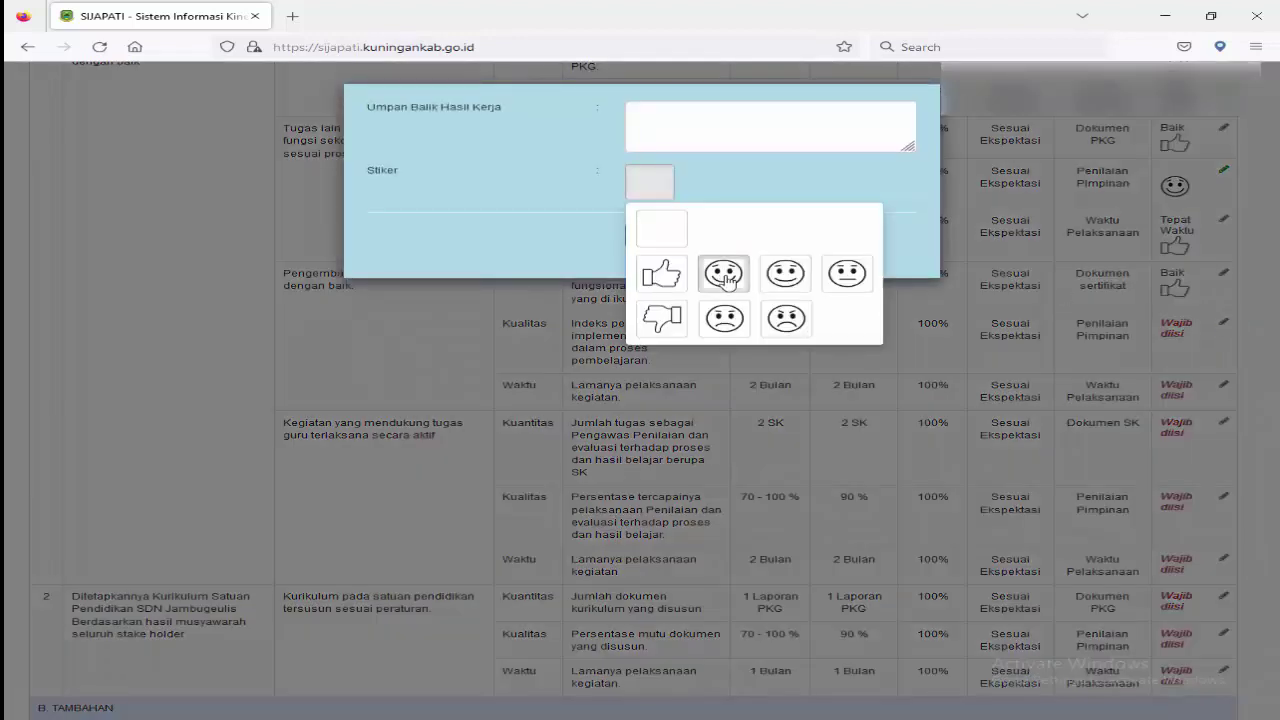
{"action": "left_click", "coordinate": [726, 271]}
{"action": "left_click", "coordinate": [675, 242]}
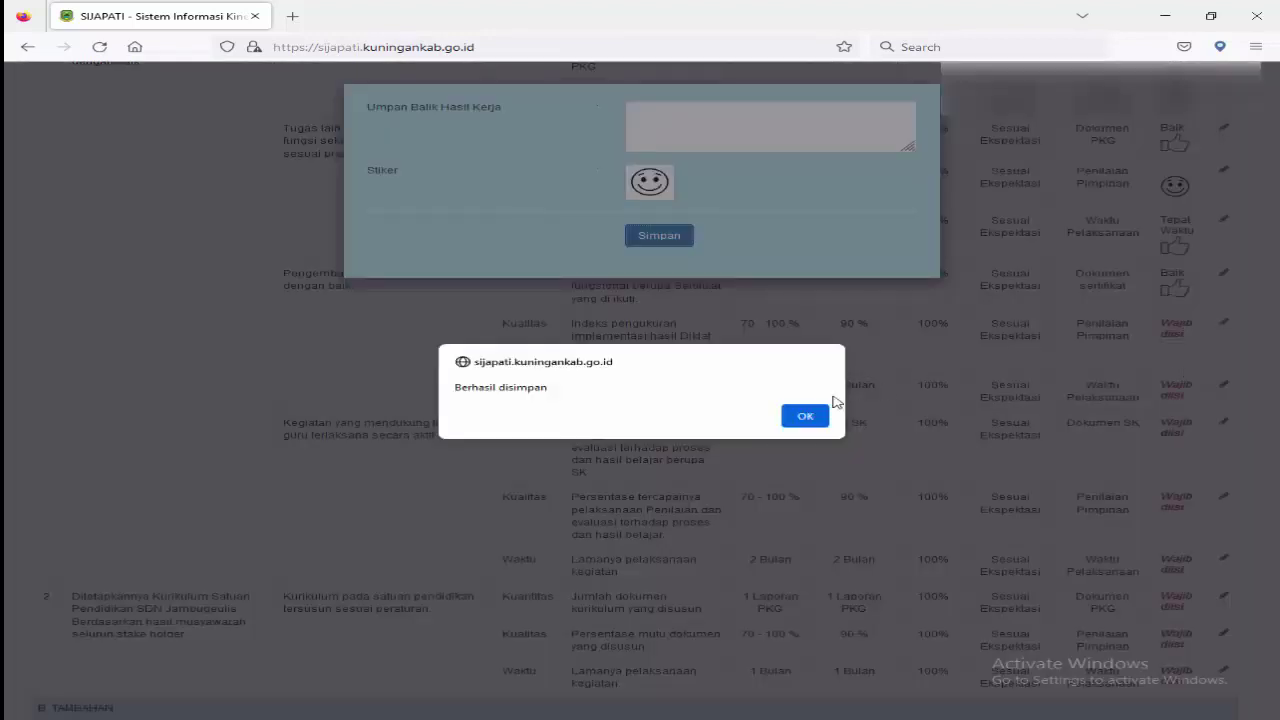
{"action": "left_click", "coordinate": [808, 418]}
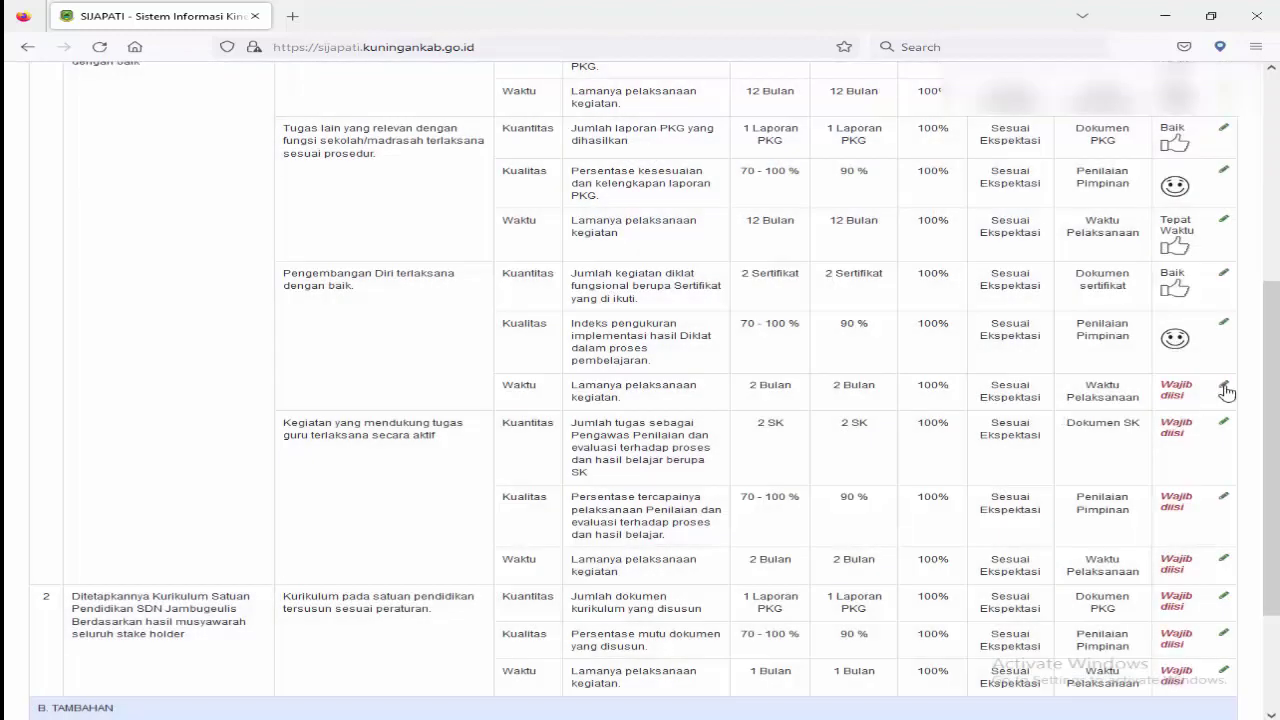
Save the feedback "Tepat Waktu" without a sticker for the Waktu indicator of the "Pengembangan Diri" work plan.
{"action": "left_click", "coordinate": [1224, 388]}
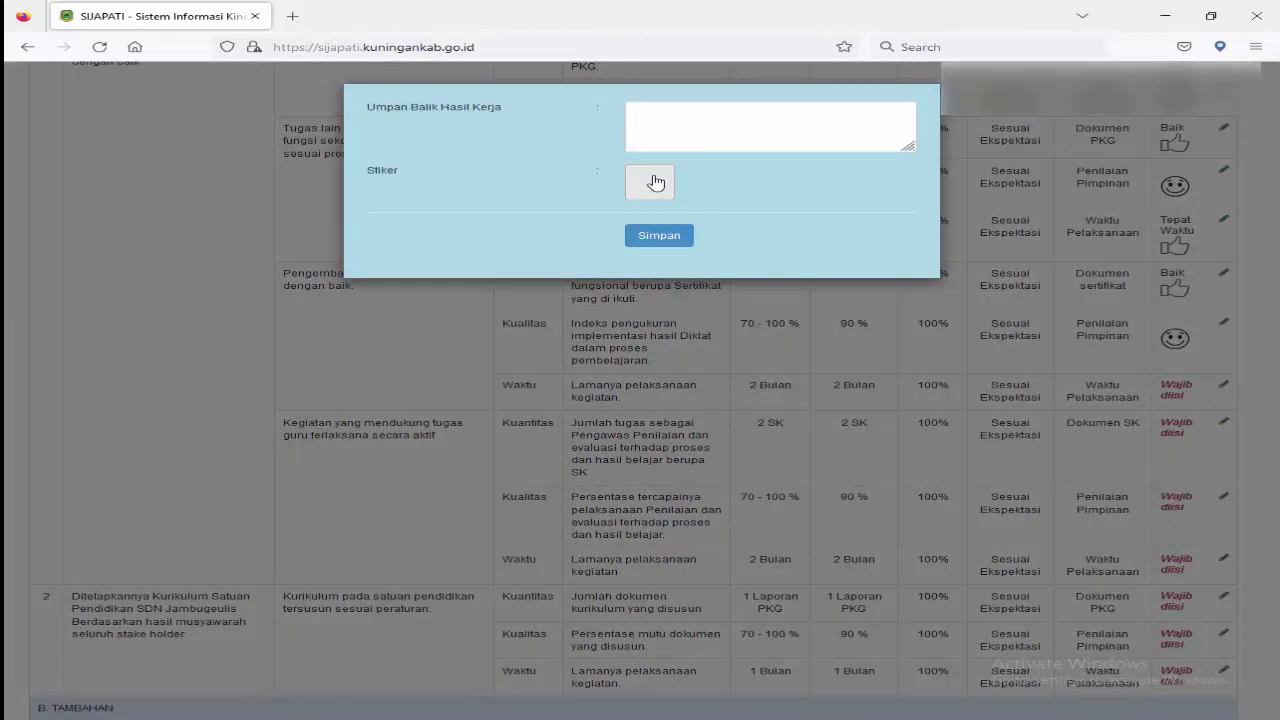
{"action": "left_click", "coordinate": [671, 129]}
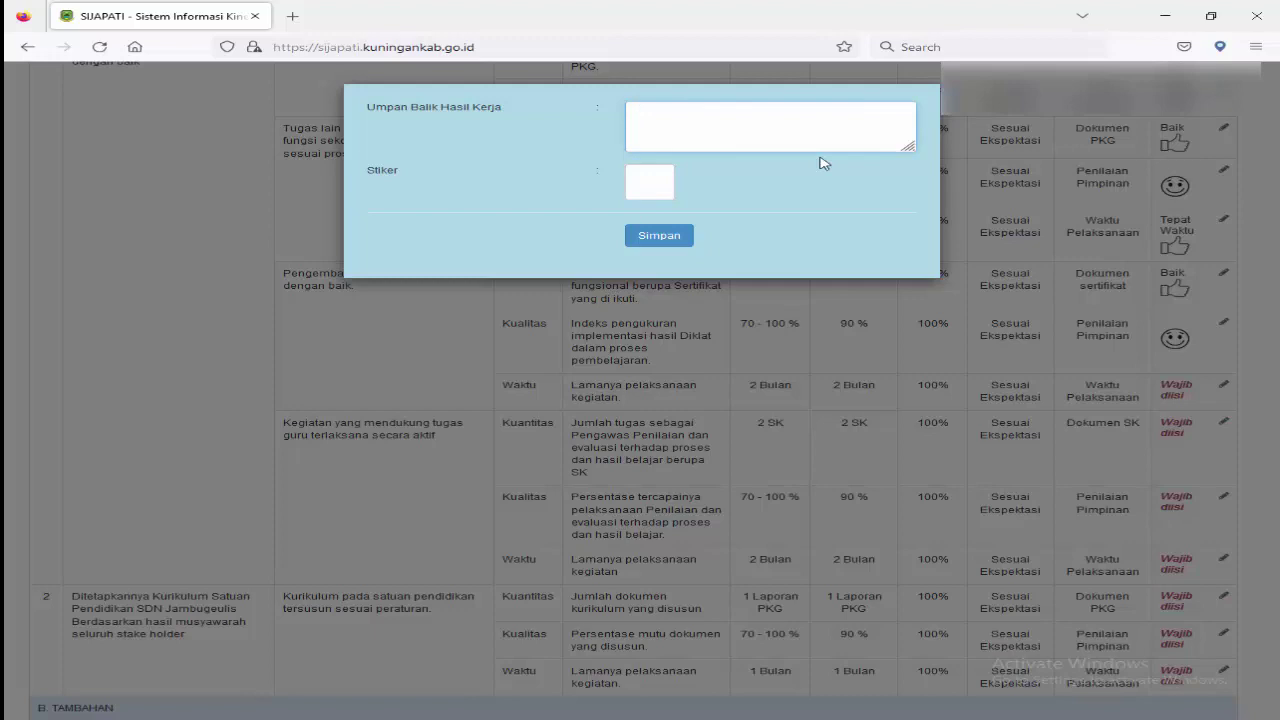
{"action": "type", "text": "Tepat"}
{"action": "type", "text": "Waktu"}
{"action": "left_click", "coordinate": [657, 243]}
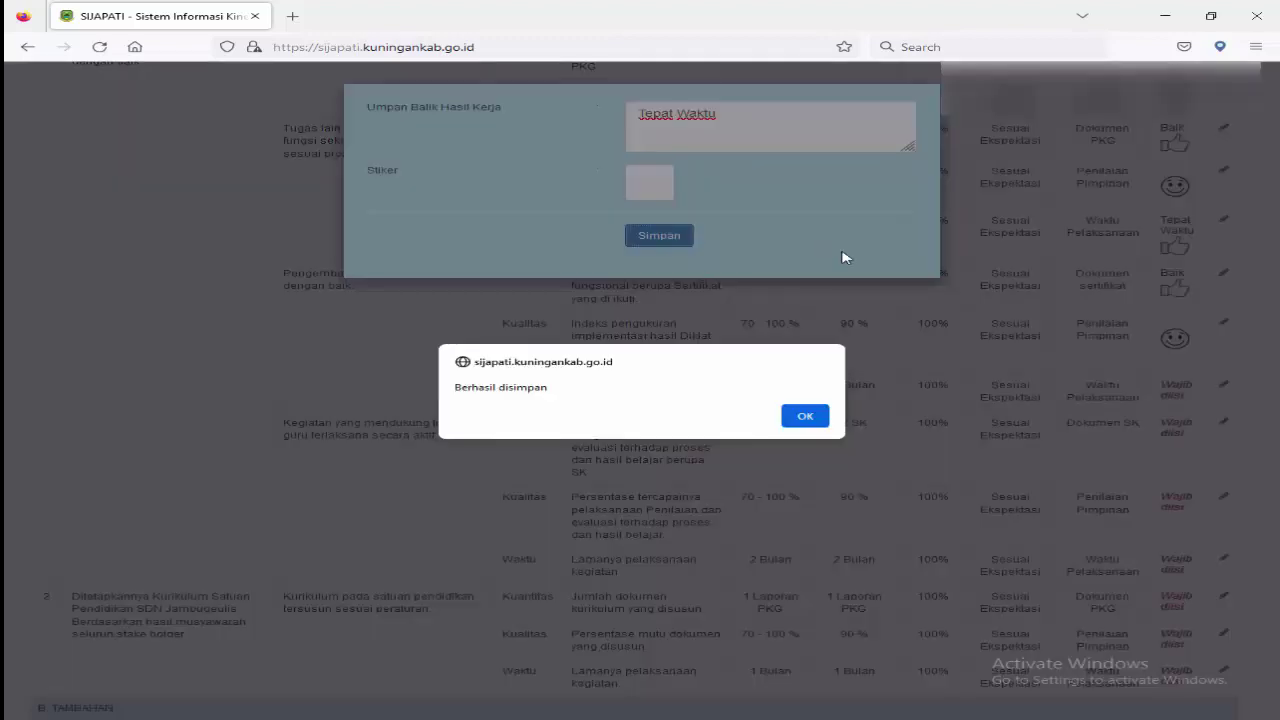
{"action": "left_click", "coordinate": [806, 416]}
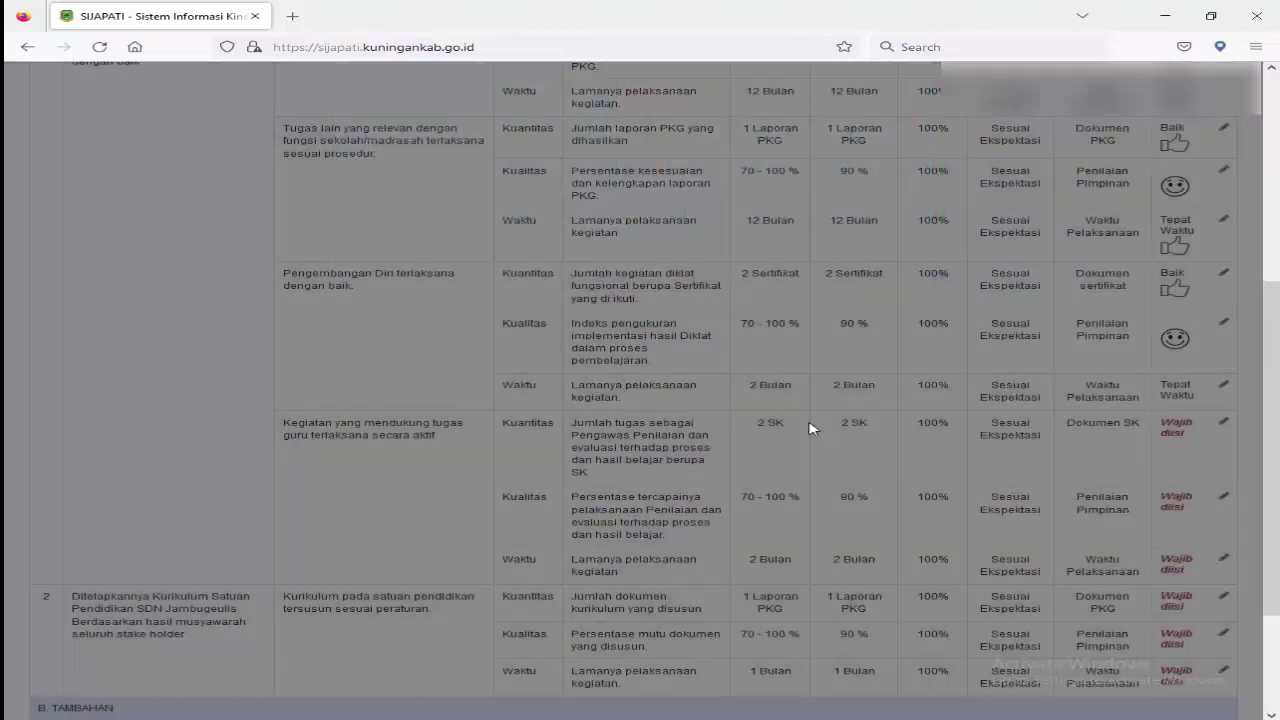
Save the feedback "Baik" with a thumbs-up sticker for the Kuantitas indicator of the "Kegiatan yang mendukung tugas guru" work plan.
{"action": "left_click", "coordinate": [1222, 424]}
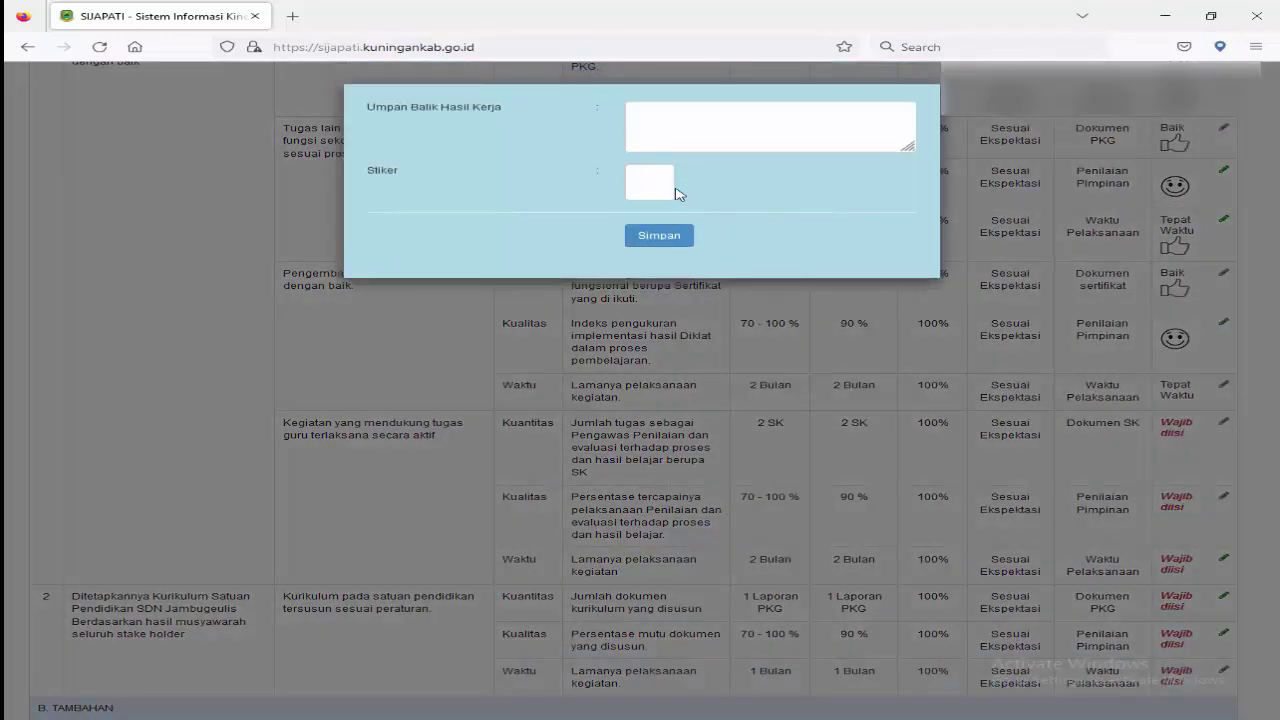
{"action": "left_click", "coordinate": [700, 127]}
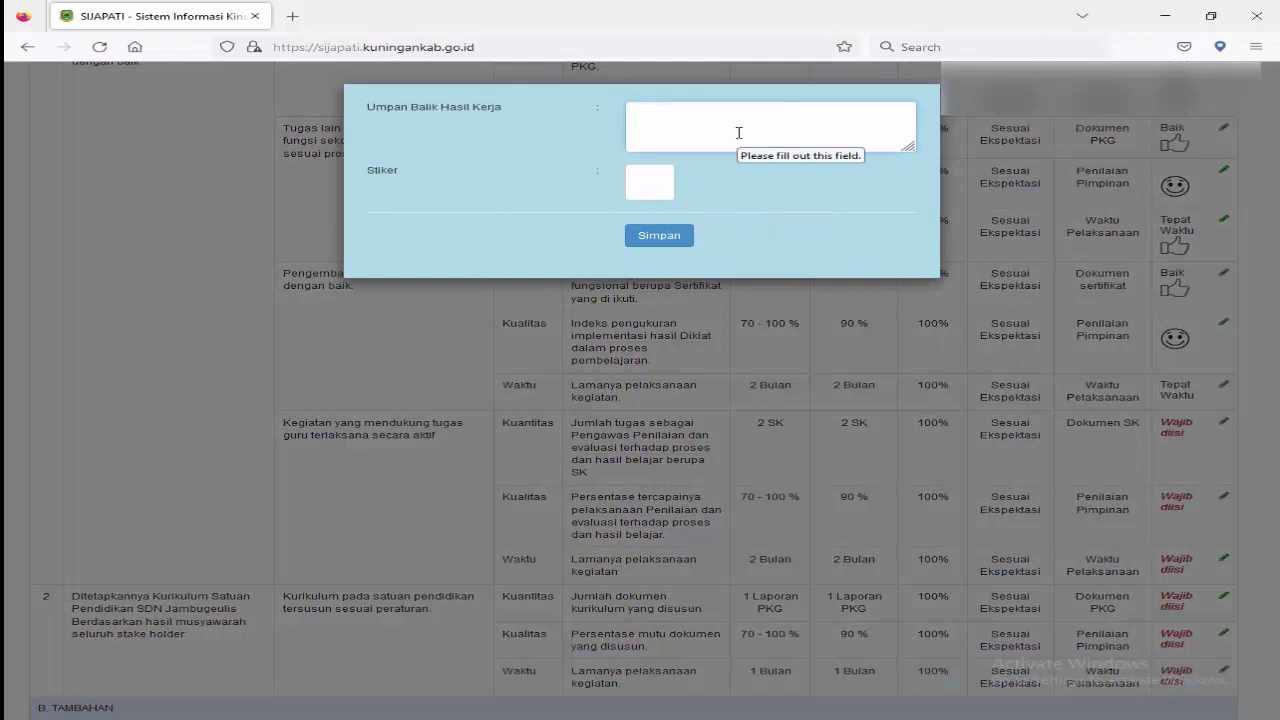
{"action": "type", "text": "Baik"}
{"action": "left_click", "coordinate": [648, 188]}
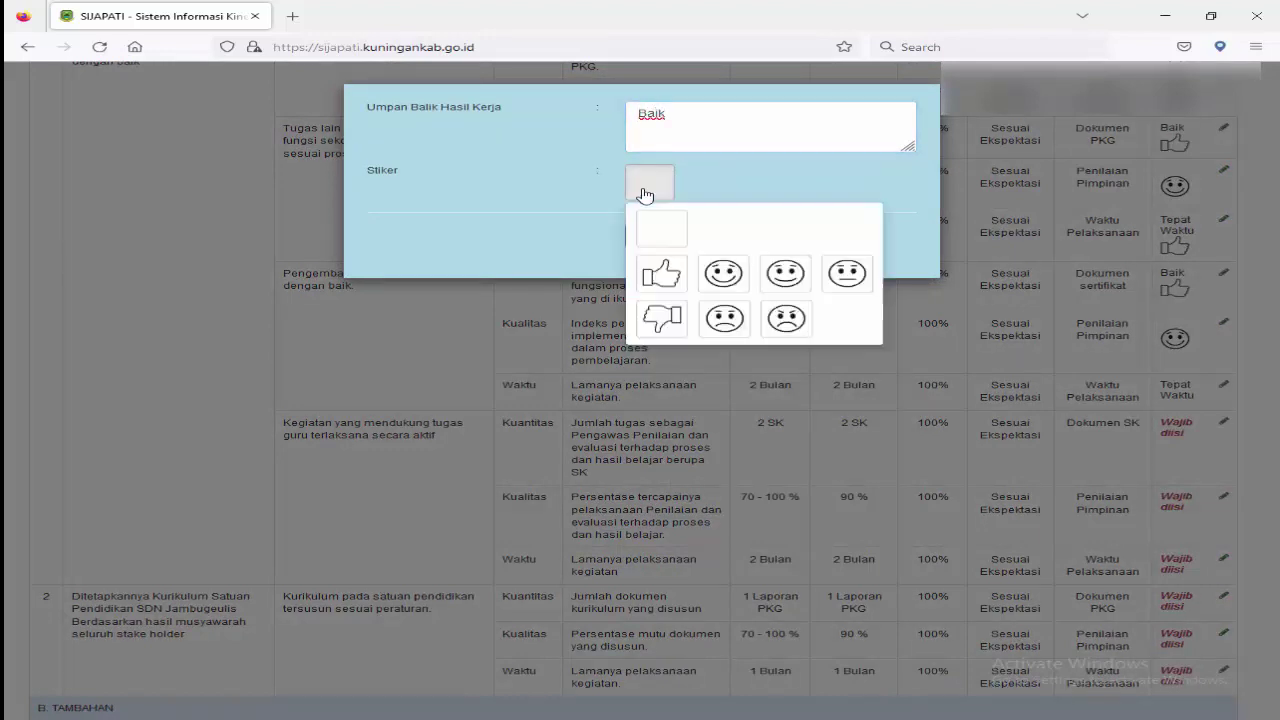
{"action": "left_click", "coordinate": [661, 273]}
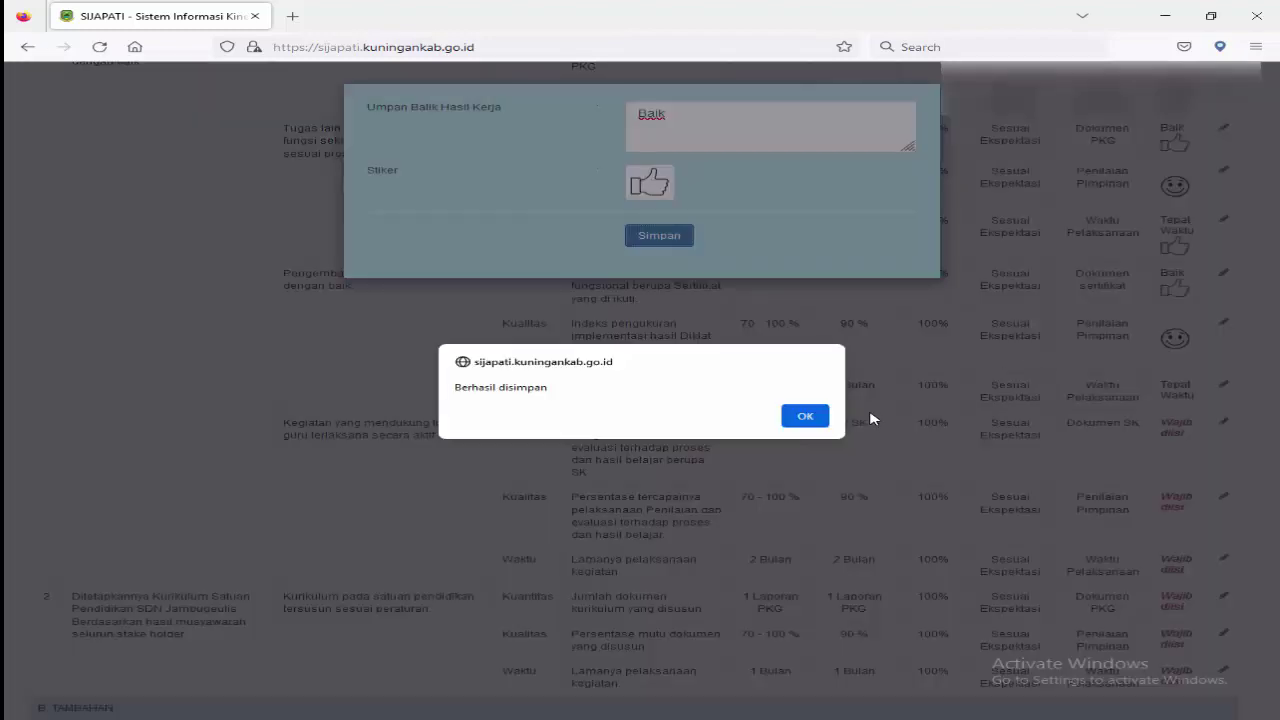
{"action": "left_click", "coordinate": [803, 418]}
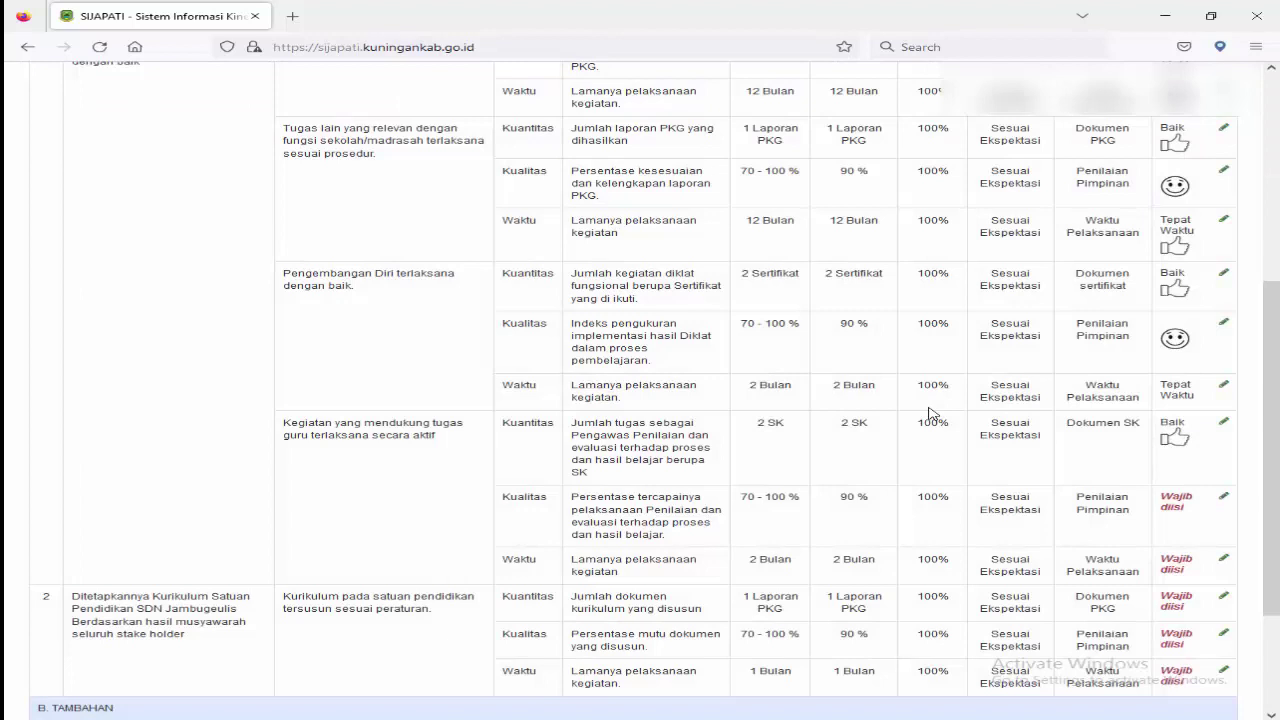
Save the first smiling-face sticker as feedback for the Kualitas indicator of the "Kegiatan yang mendukung tugas guru" work plan.
{"action": "left_click", "coordinate": [1222, 500]}
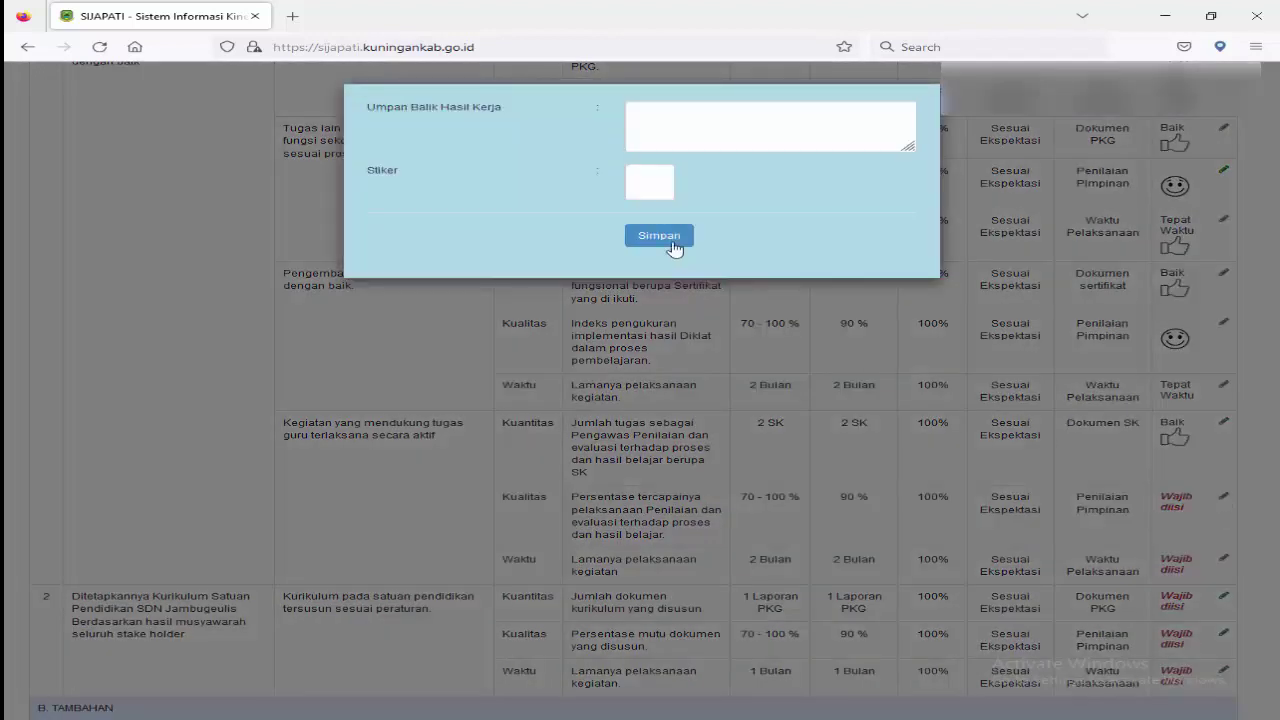
{"action": "left_click", "coordinate": [645, 188]}
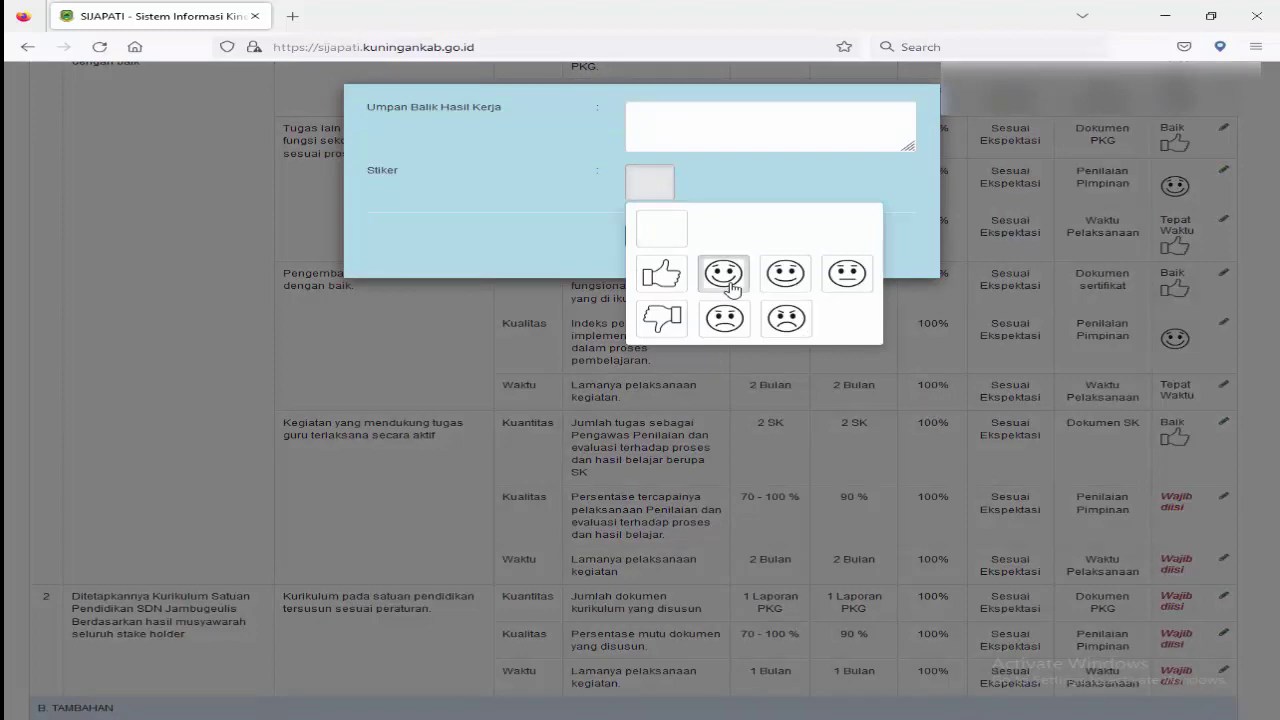
{"action": "left_click", "coordinate": [720, 274]}
{"action": "left_click", "coordinate": [653, 237]}
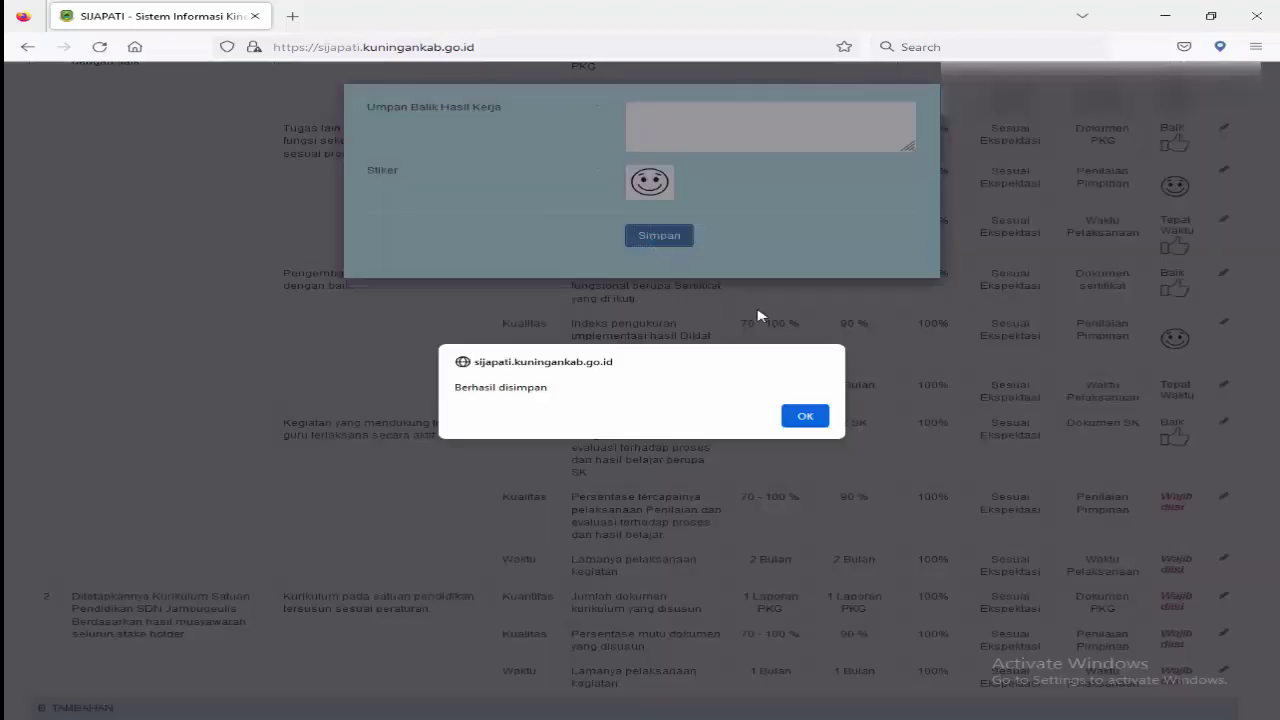
{"action": "left_click", "coordinate": [806, 416]}
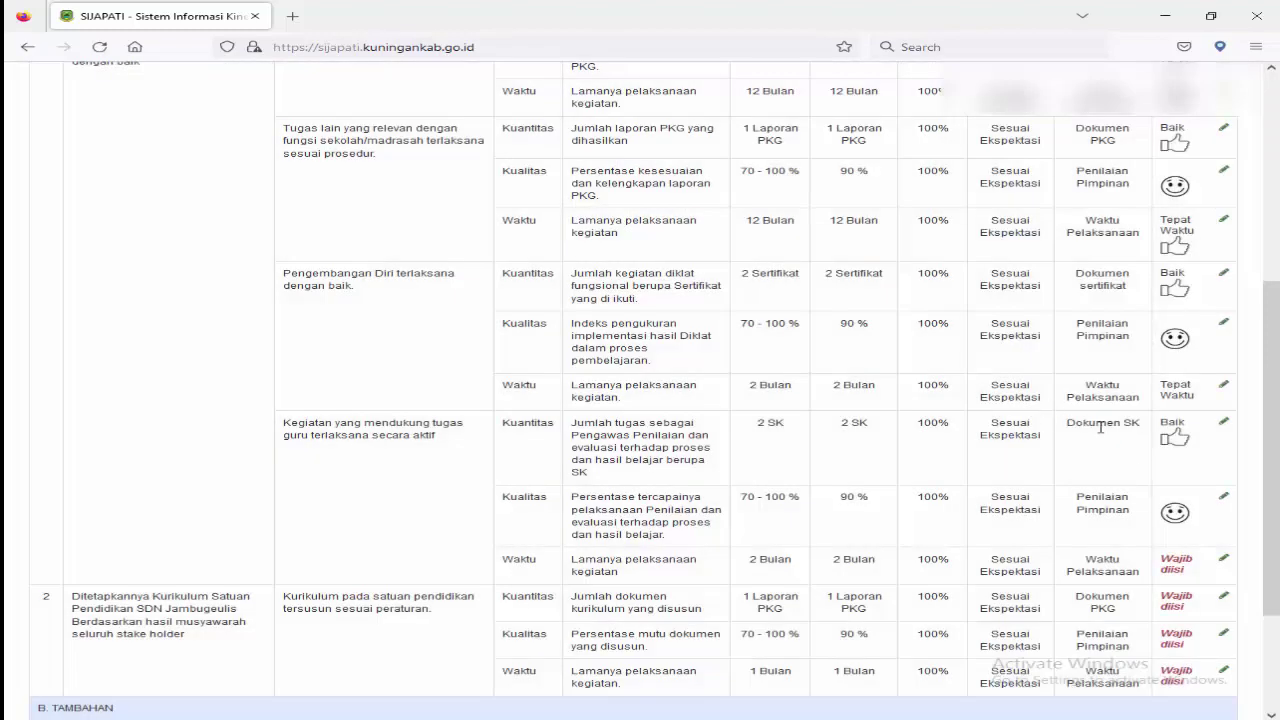
Open the feedback entry for the Waktu indicator of the "Kegiatan yang mendukung tugas guru" work plan.
{"action": "left_click", "coordinate": [1224, 561]}
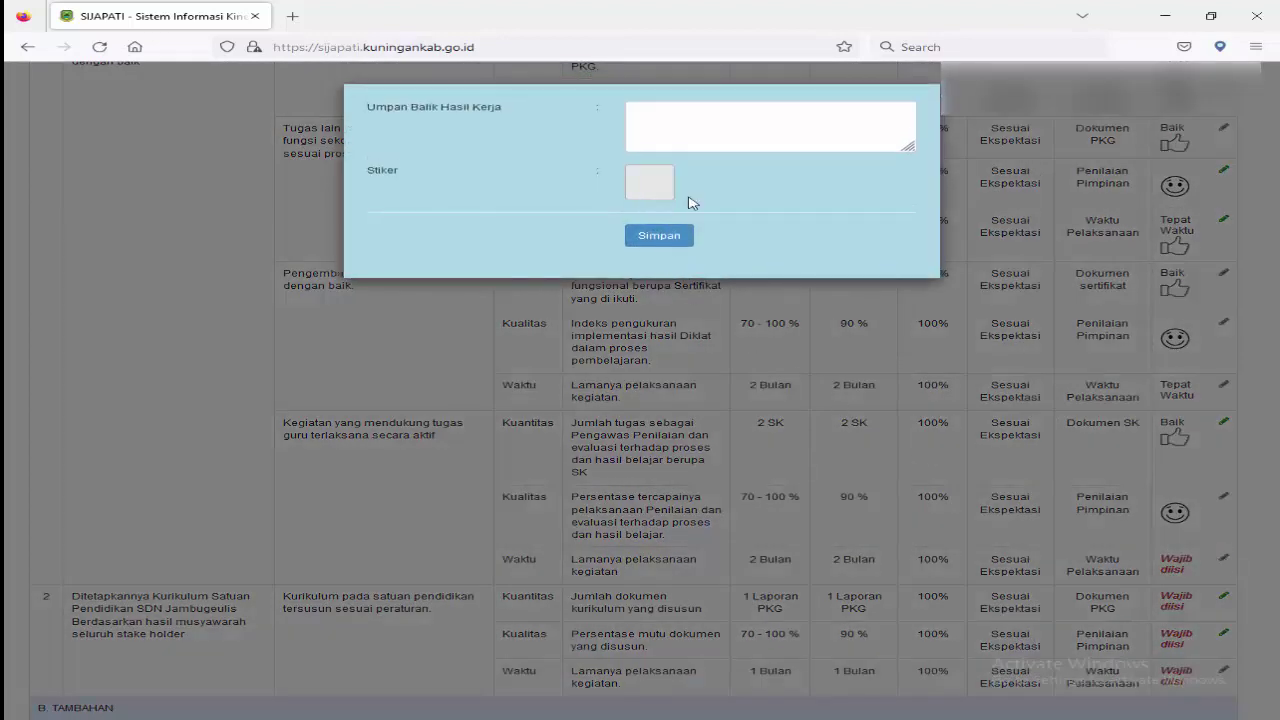
{"action": "left_click", "coordinate": [694, 140]}
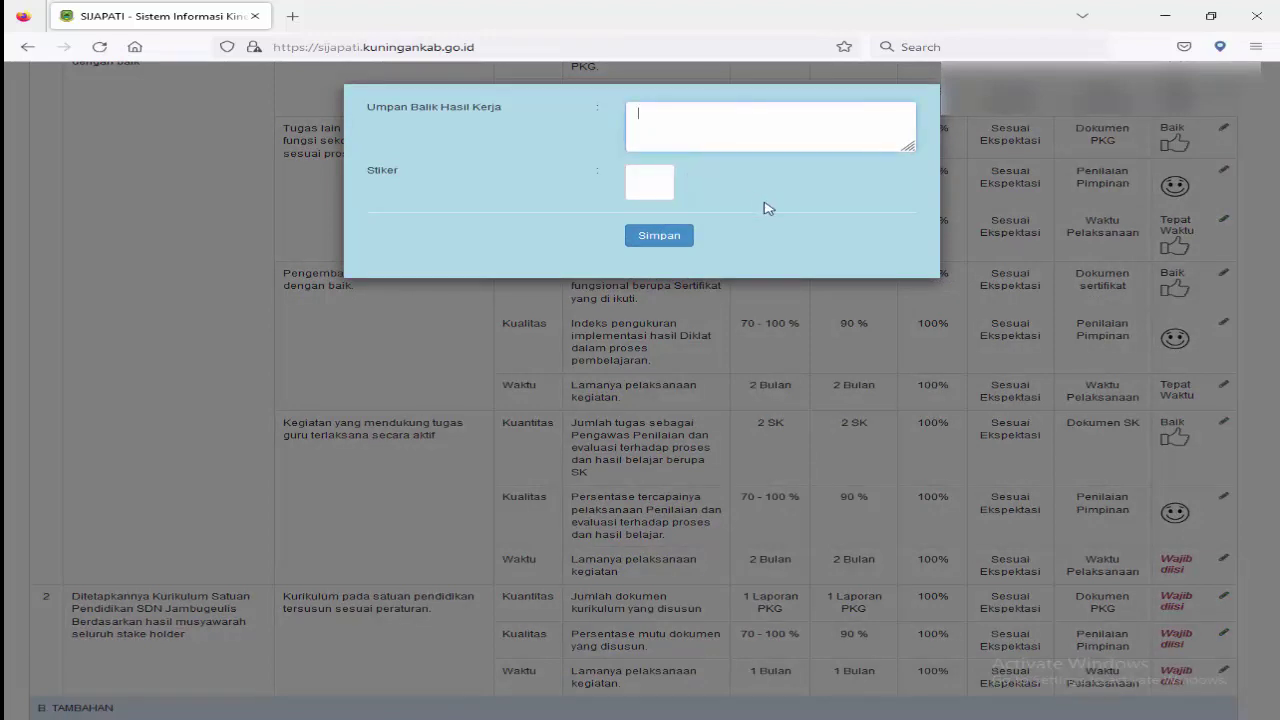